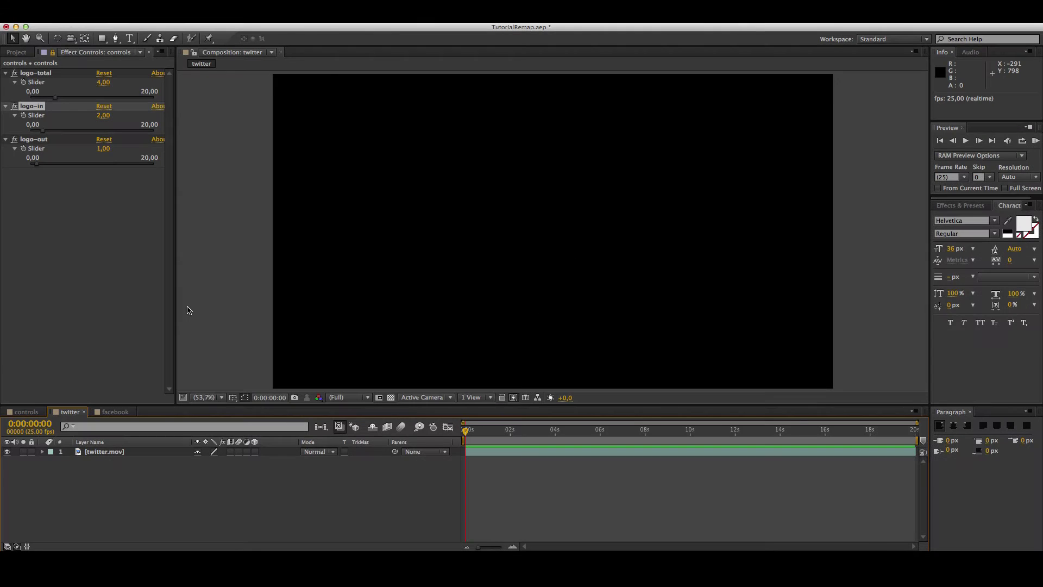
- Preview the composition, set logo-total to 6 and check the logo around five seconds
key("space")
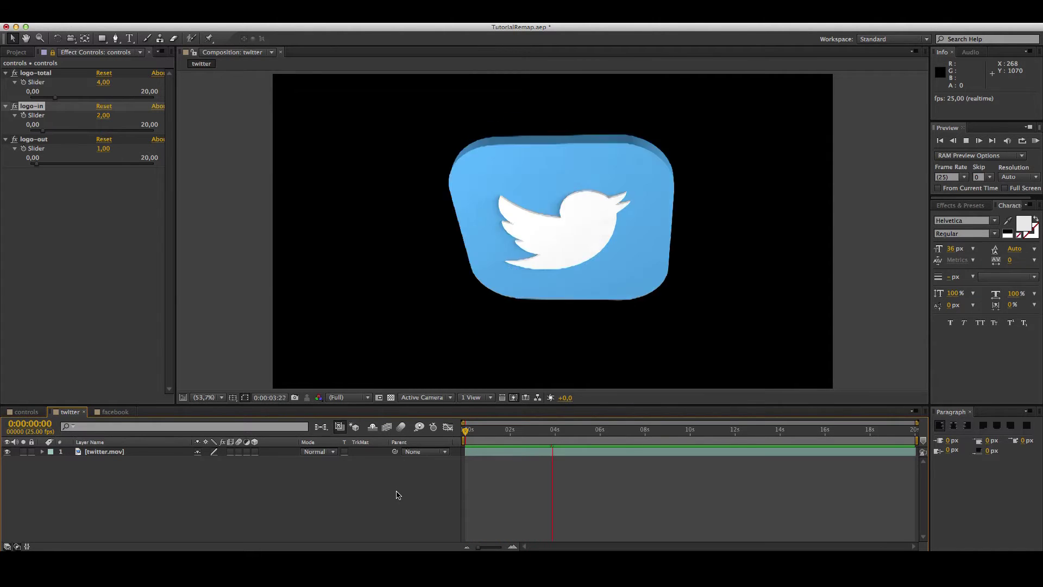
key("space")
left_click(468, 429)
left_click(103, 84)
key("Return")
left_click_drag(467, 430, 602, 439)
- Change logo-total to 8 and scrub back through the clip to check the timing
left_click(103, 82)
type("8")
key("Return")
left_click_drag(603, 431, 518, 430)
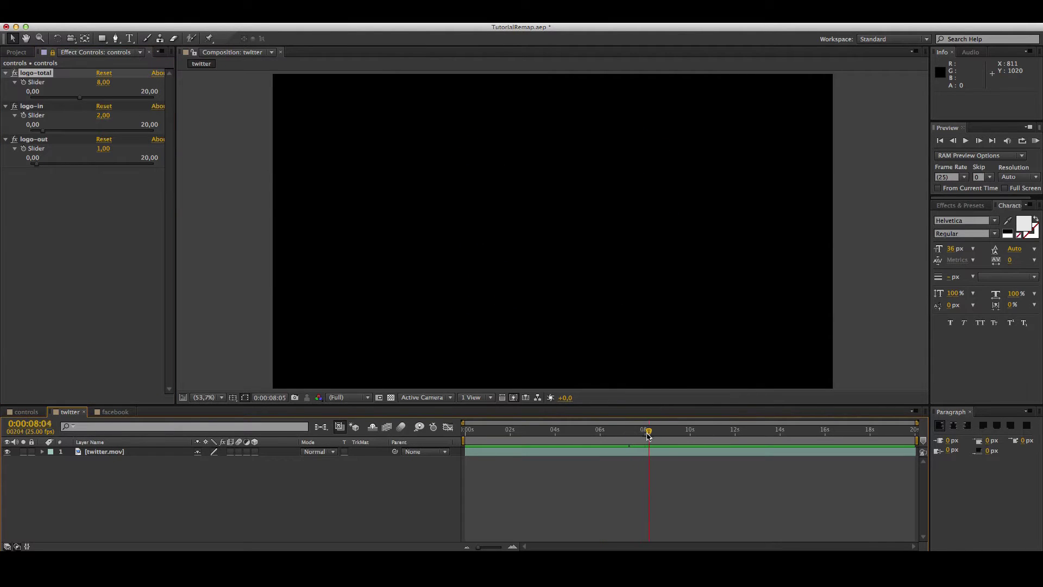
left_click_drag(519, 430, 496, 432)
- Set logo-in to 1 and scrub to review the shorter intro
left_click(103, 115)
type("1")
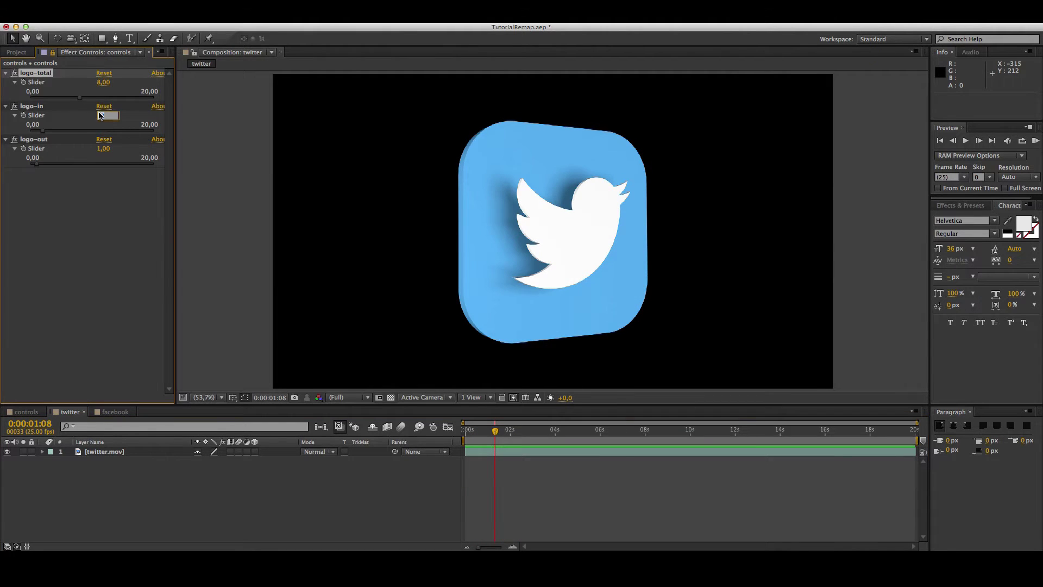
key("Return")
left_click_drag(496, 432, 592, 438)
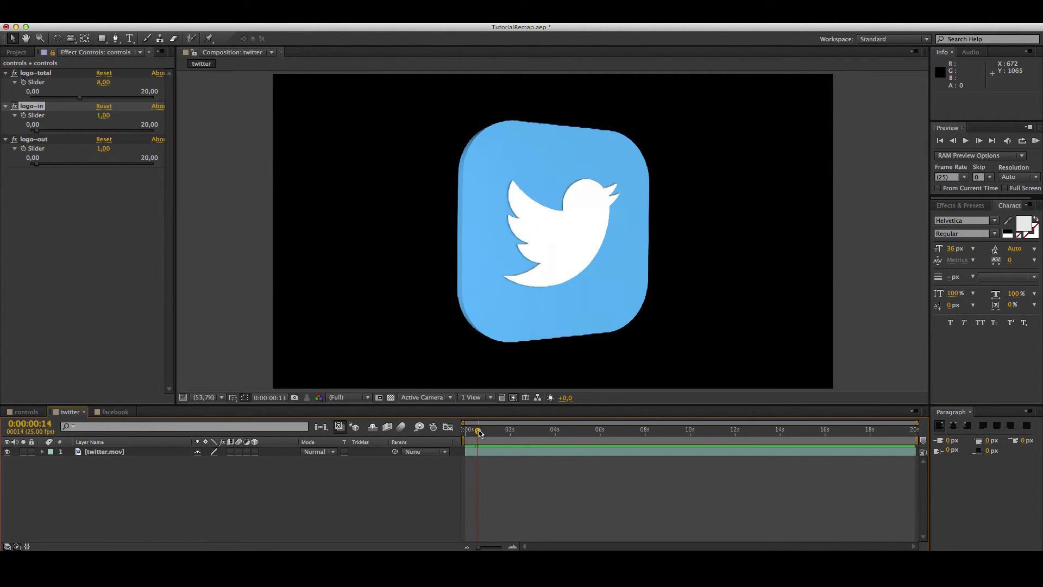
- Set logo-out to 2 and scrub to review the new timing
left_click(103, 149)
type("2")
key("Return")
left_click_drag(595, 433, 532, 443)
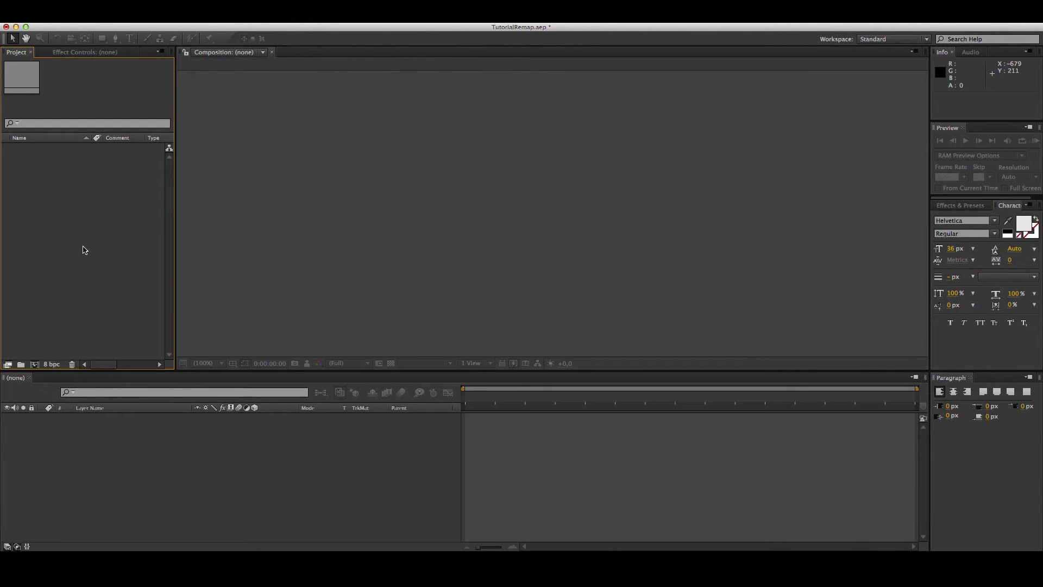
- Import facebook.mov and twitter.mov into the project
double_click(84, 250)
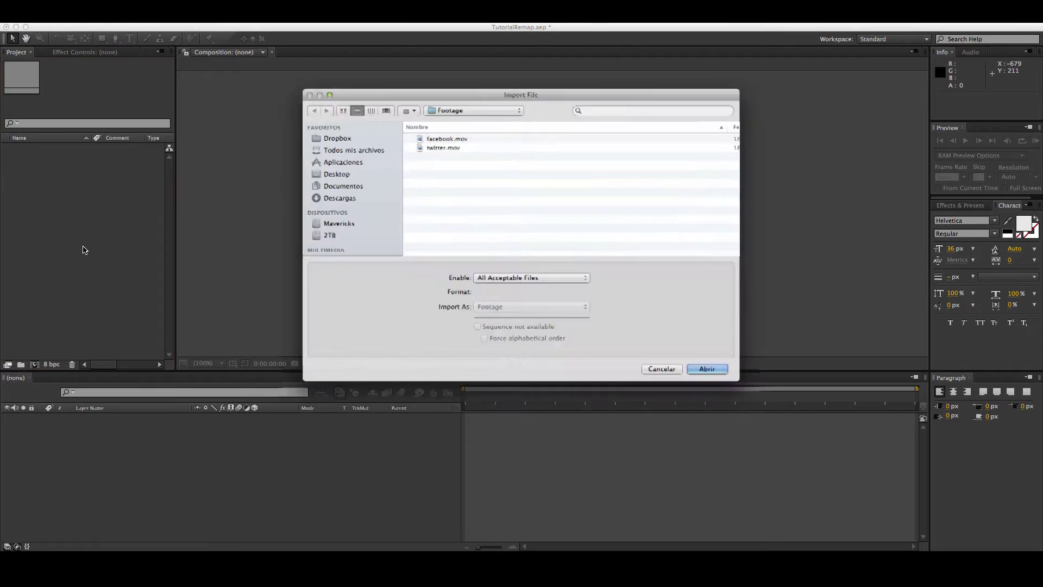
left_click(427, 132)
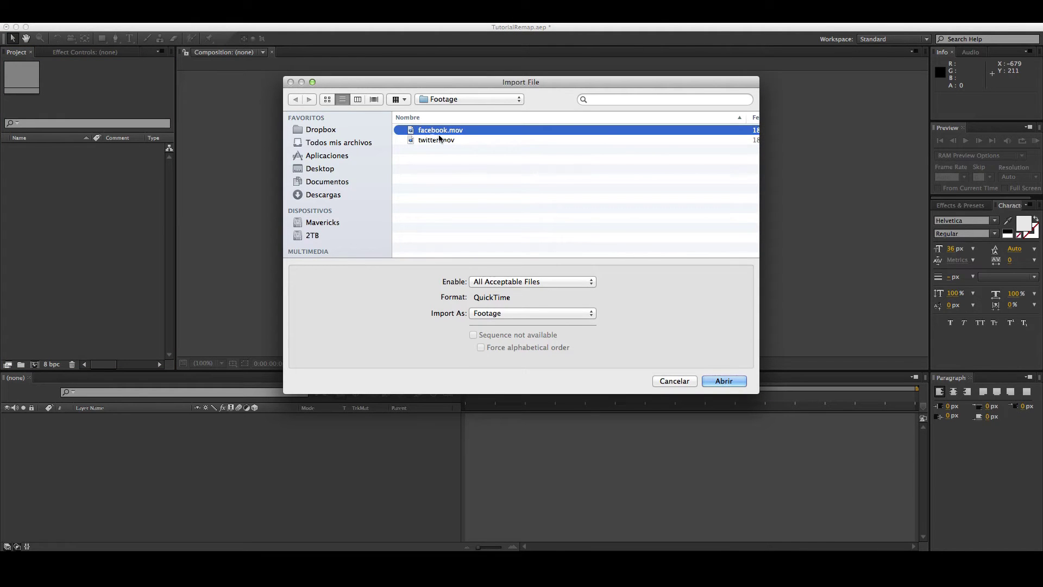
left_click(448, 142, "shift")
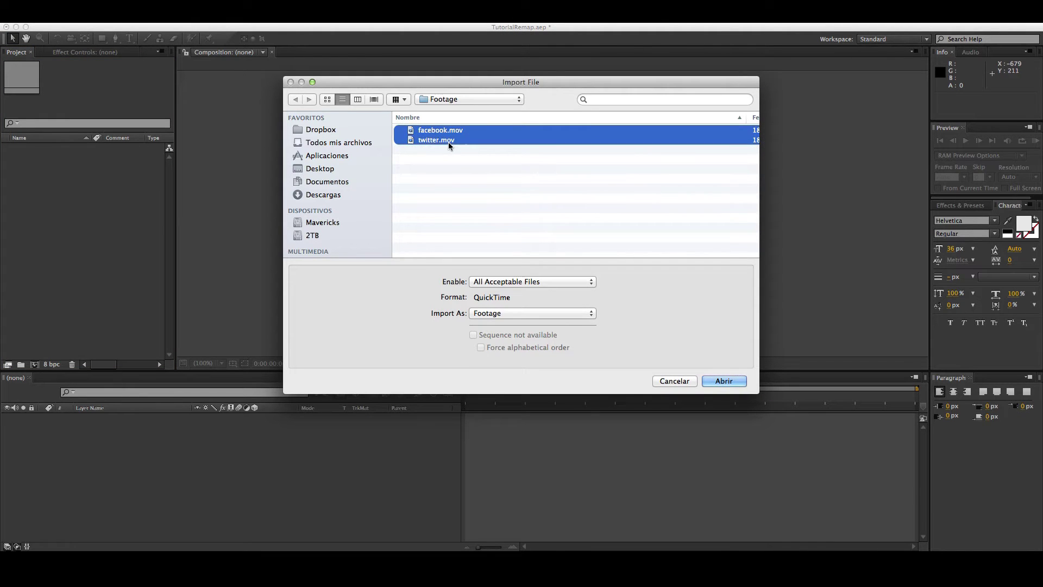
left_click(728, 382)
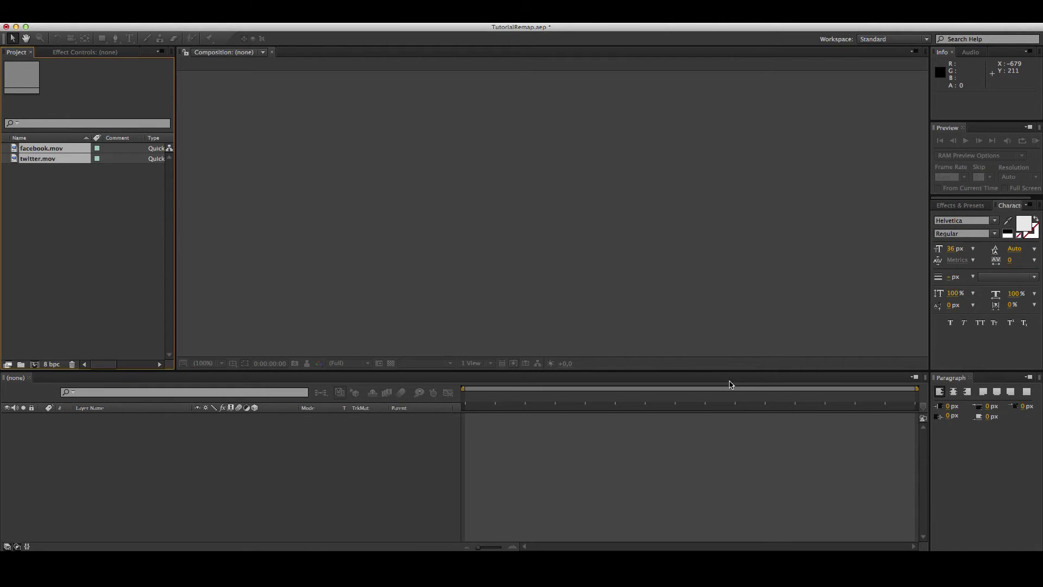
- Create a new composition from twitter.mov
left_click(84, 232)
left_click(42, 162)
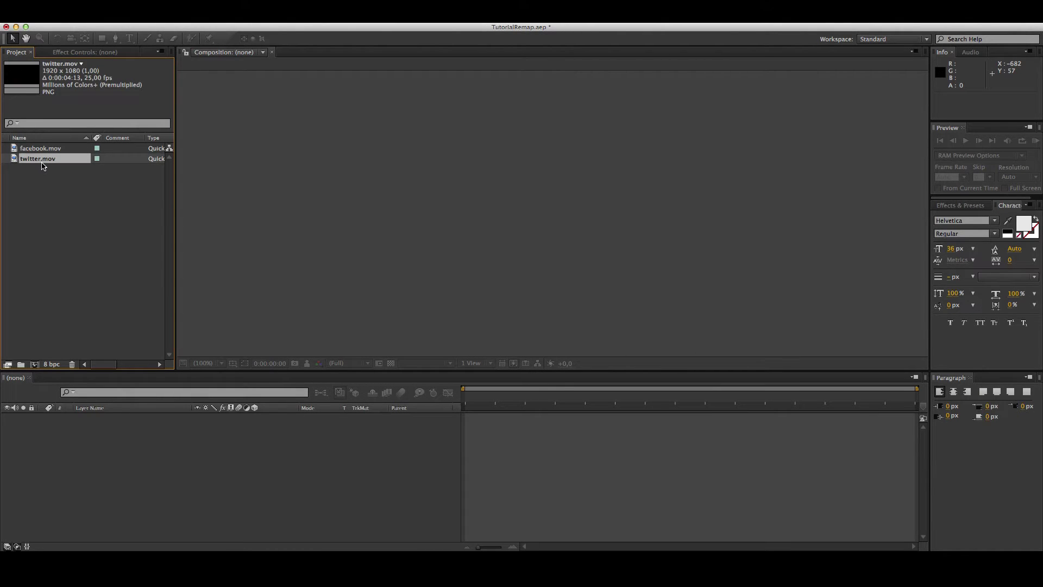
left_click_drag(17, 163, 34, 364)
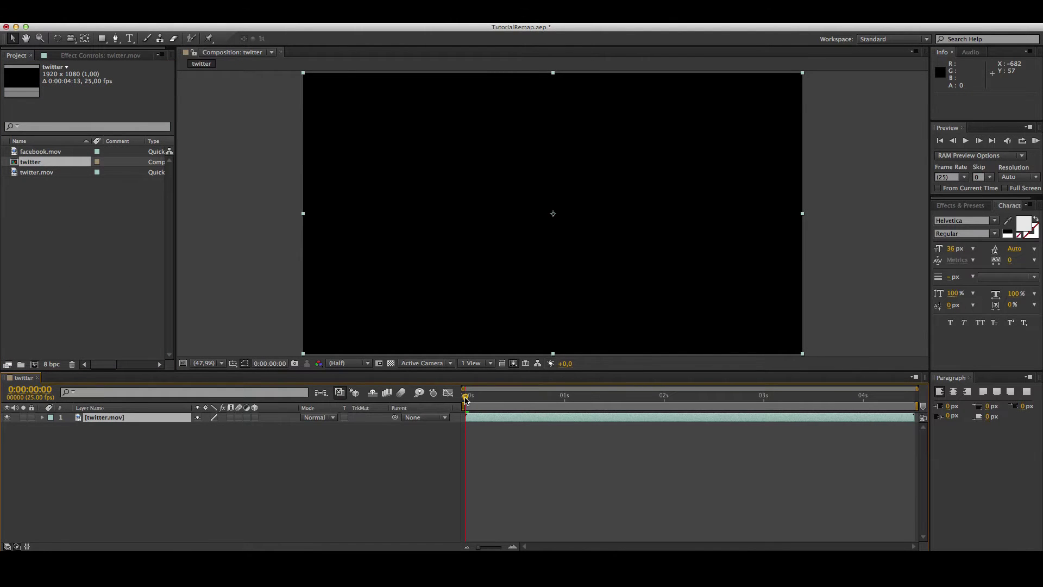
left_click_drag(465, 400, 453, 407)
key("space")
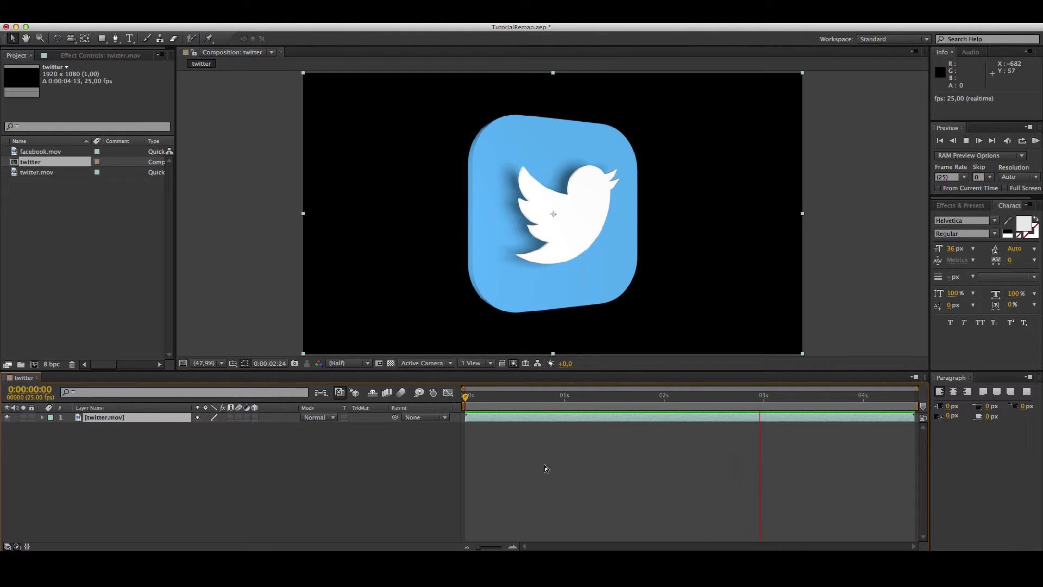
left_click(791, 399)
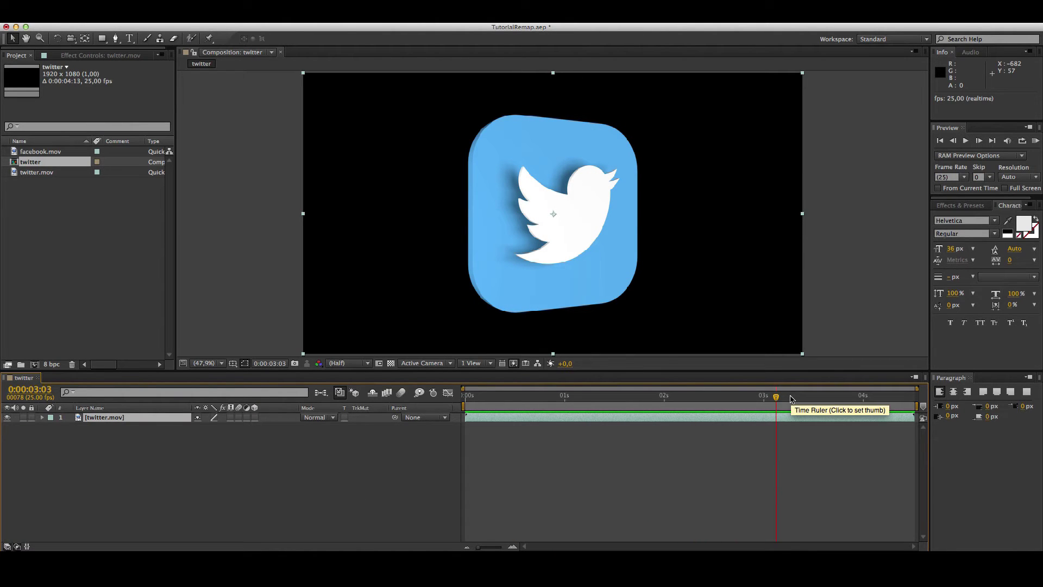
mouse_move(791, 398)
left_mouse_down()
mouse_move(732, 405)
mouse_move(744, 406)
left_mouse_up()
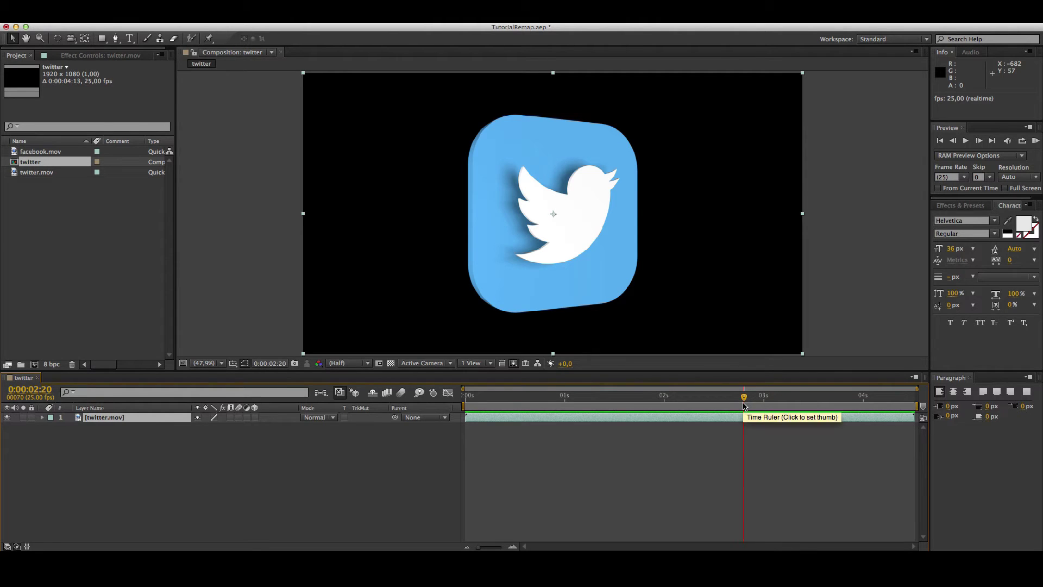
mouse_move(744, 401)
left_mouse_down()
mouse_move(497, 414)
mouse_move(900, 402)
mouse_move(679, 402)
left_mouse_up()
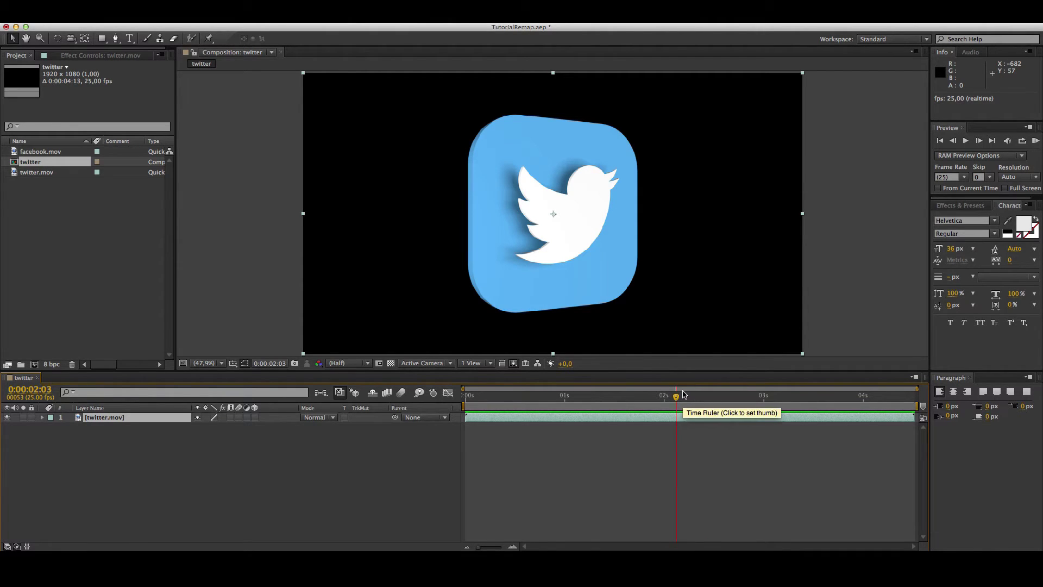
left_click_drag(677, 398, 464, 395)
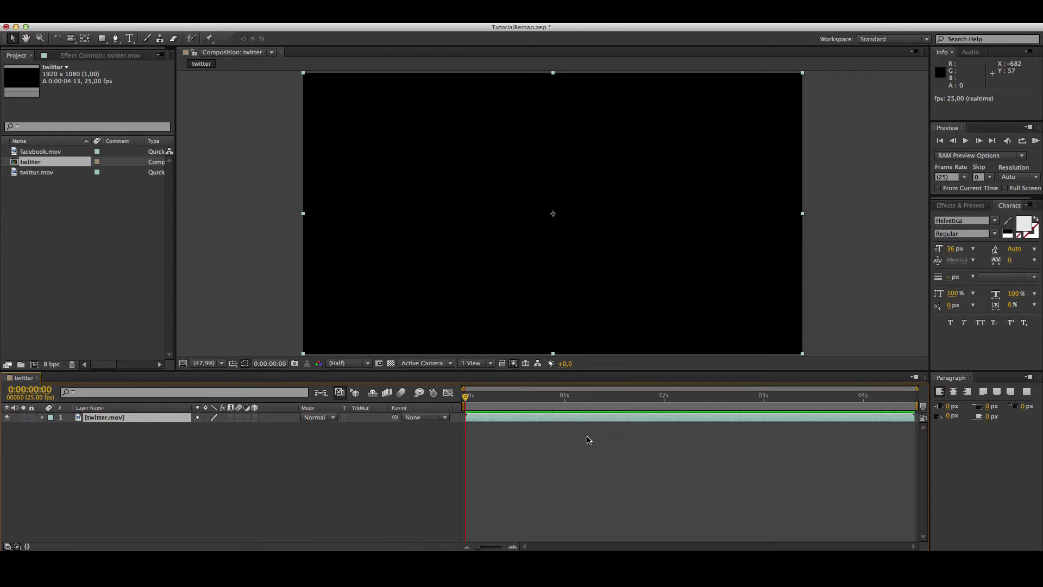
mouse_move(465, 401)
left_mouse_down()
mouse_move(656, 412)
mouse_move(667, 398)
mouse_move(534, 406)
mouse_move(667, 408)
left_mouse_up()
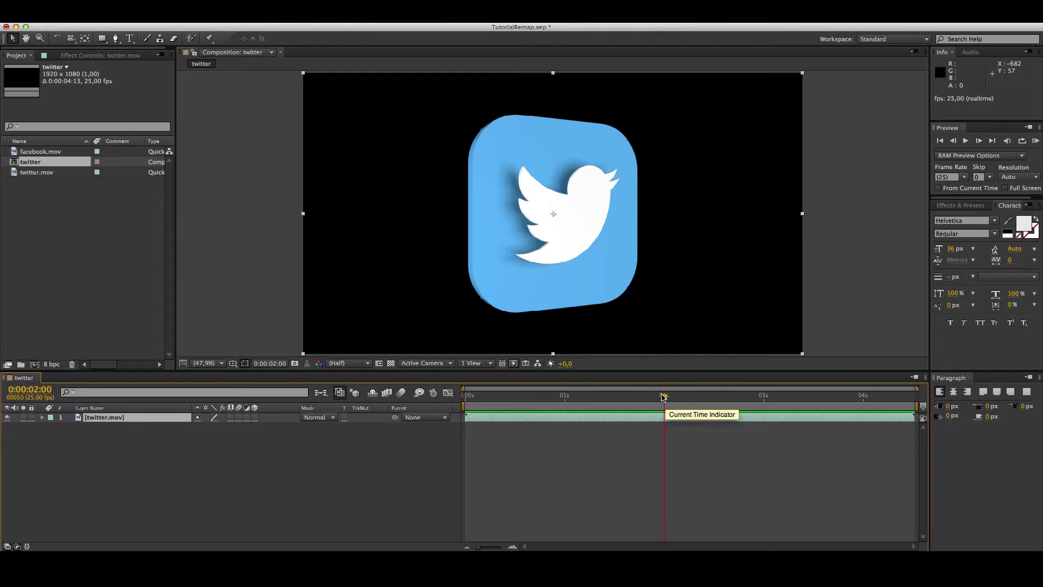
left_click_drag(666, 400, 813, 412)
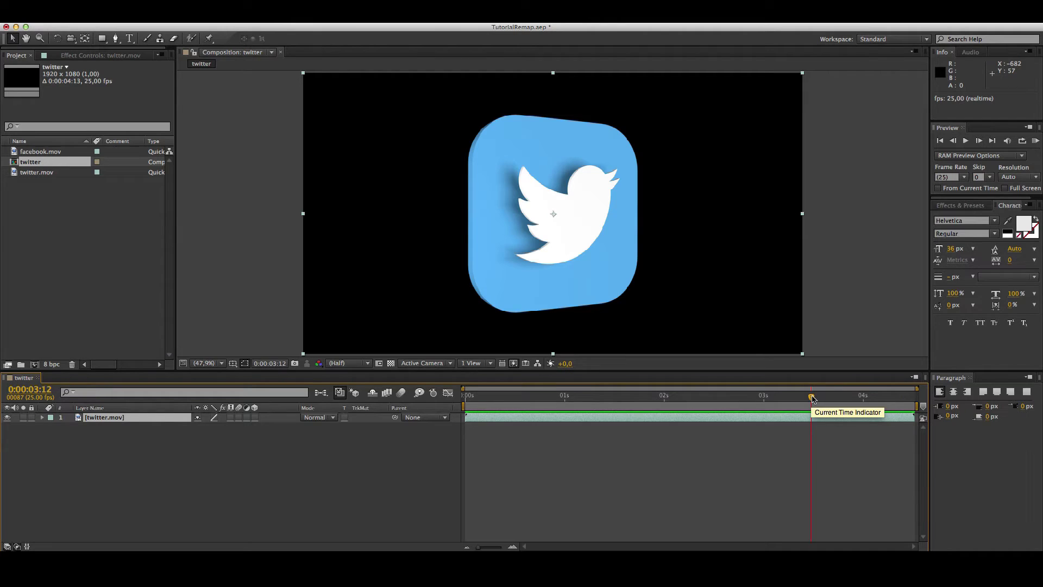
left_click_drag(813, 399, 929, 411)
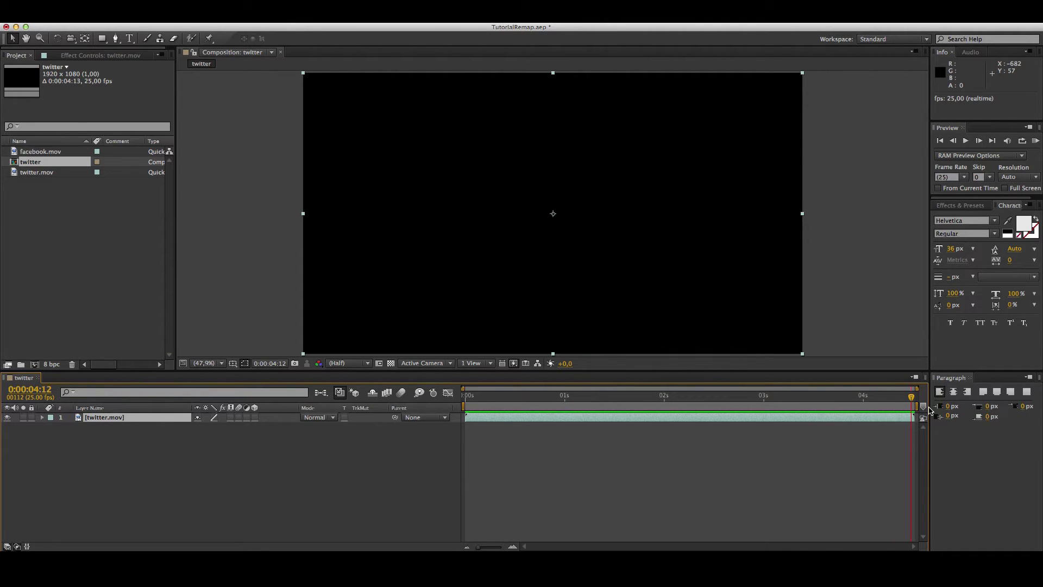
mouse_move(929, 411)
left_mouse_down()
mouse_move(483, 398)
mouse_move(499, 400)
left_mouse_up()
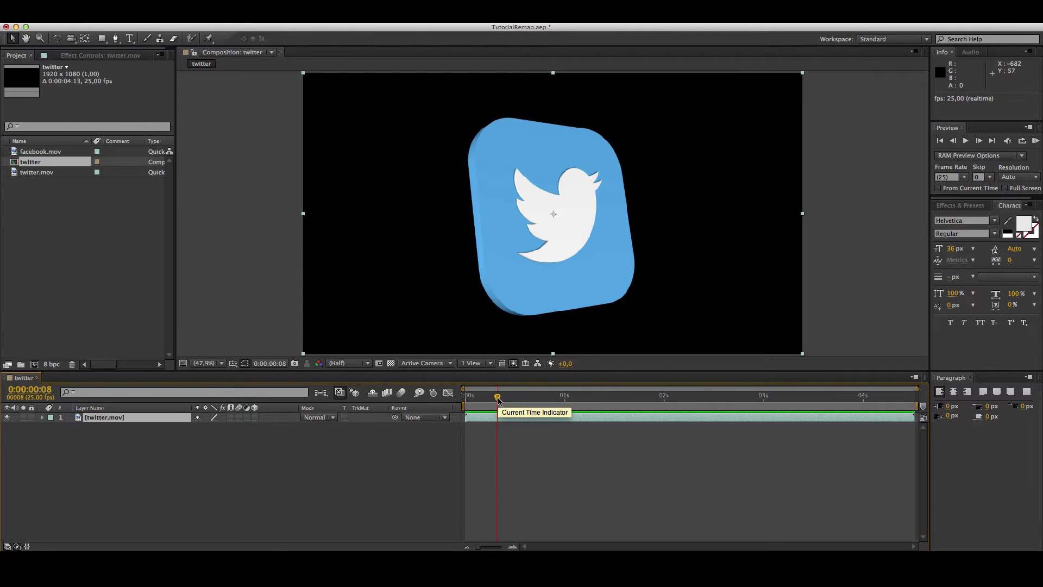
left_click_drag(498, 400, 586, 400)
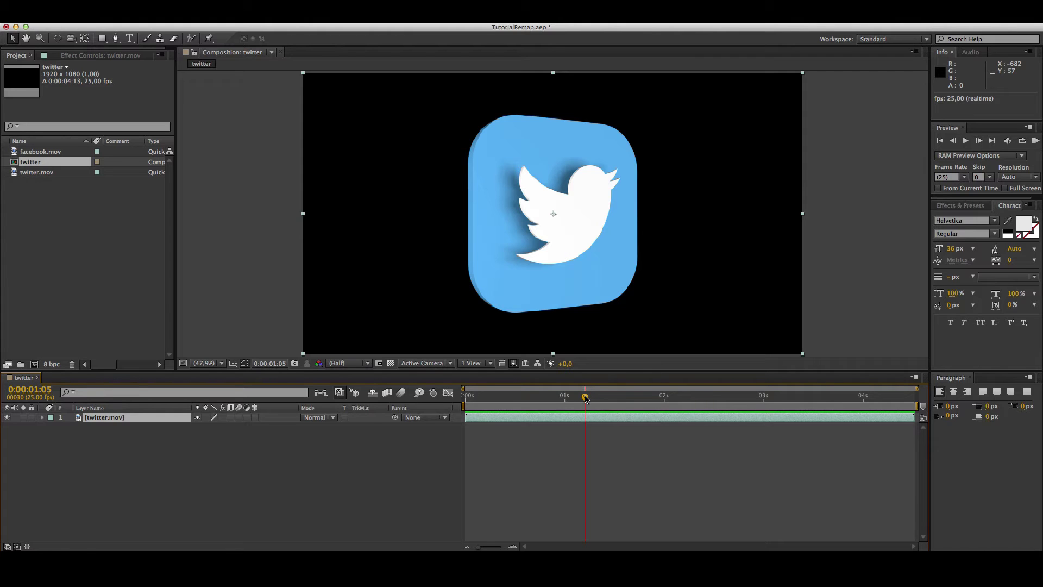
mouse_move(585, 397)
left_mouse_down()
mouse_move(883, 413)
mouse_move(546, 407)
left_mouse_up()
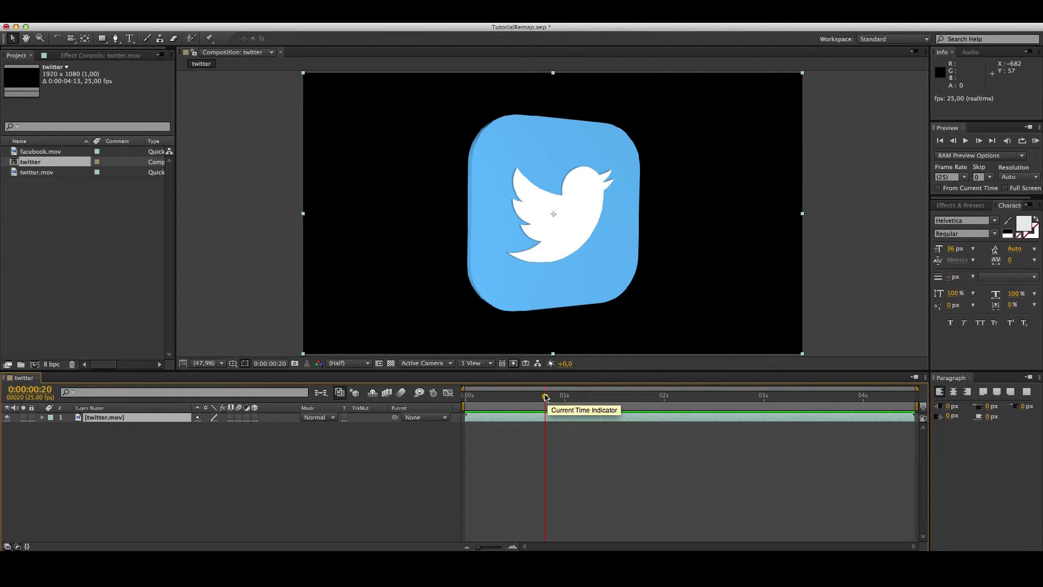
mouse_move(546, 403)
left_mouse_down()
mouse_move(513, 400)
mouse_move(684, 398)
left_mouse_up()
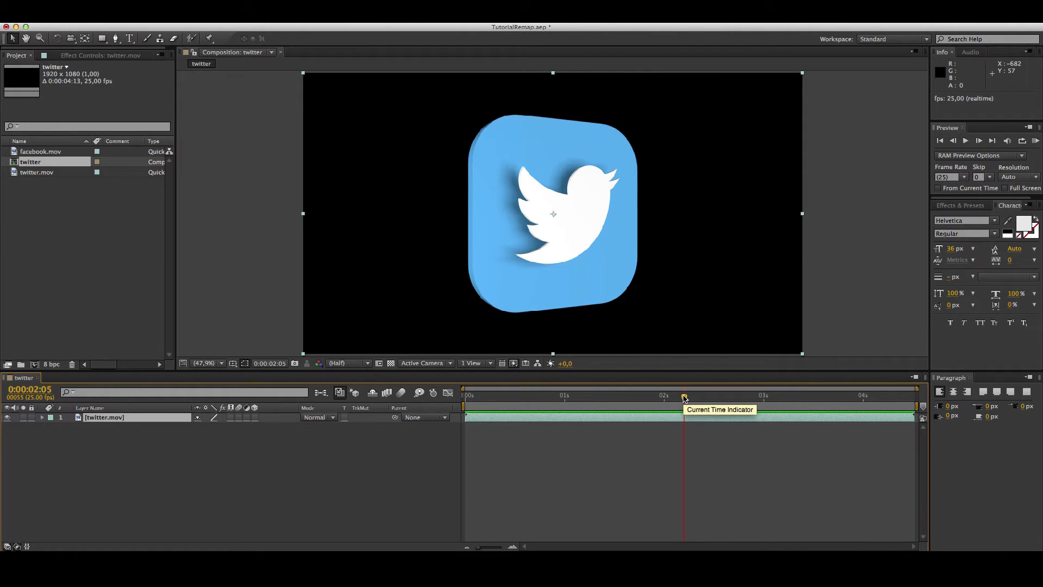
- Set the twitter composition's duration to 0:00:20:00 in Composition Settings
right_click(122, 446)
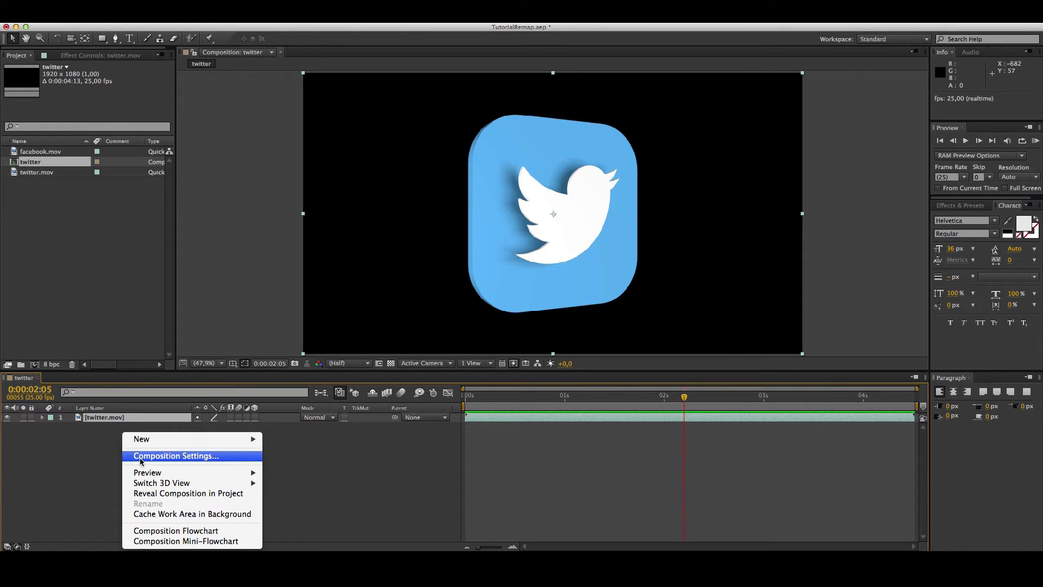
left_click(141, 459)
left_click(106, 260)
type("2000")
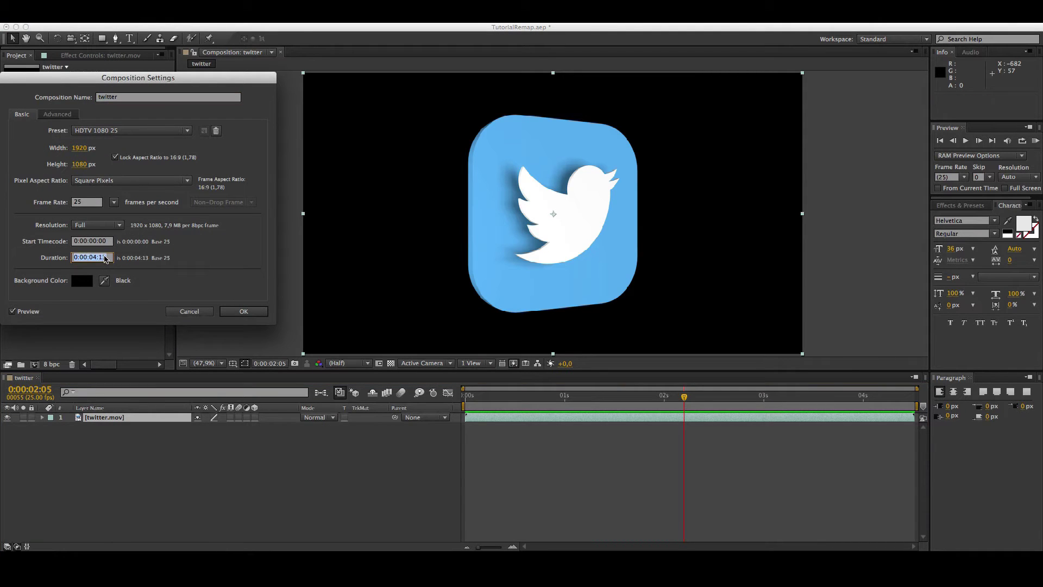
key("Return")
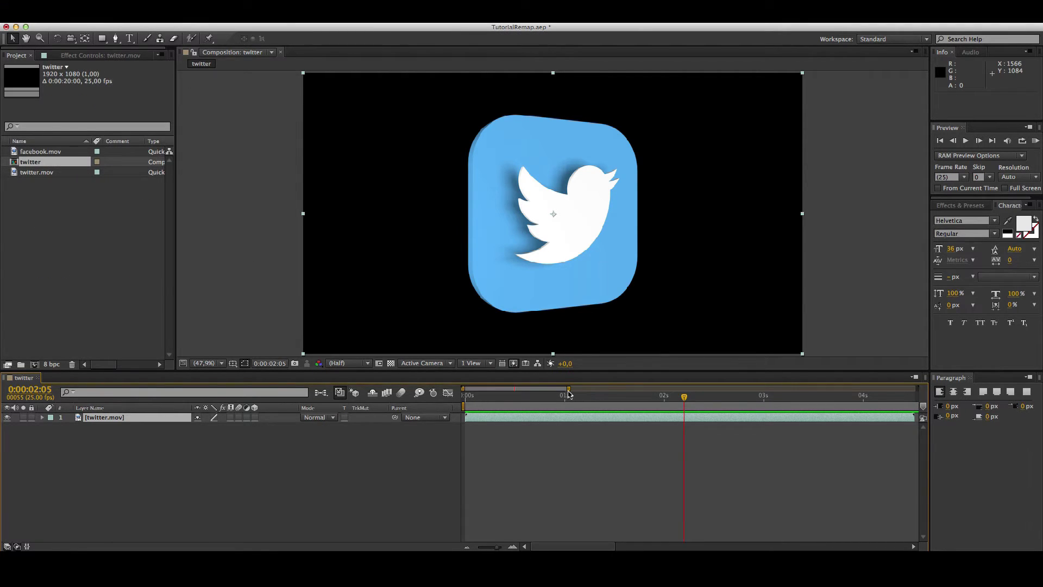
- Expand the timeline to show all 20 seconds and try extending twitter.mov's out-point
left_click_drag(567, 388, 917, 388)
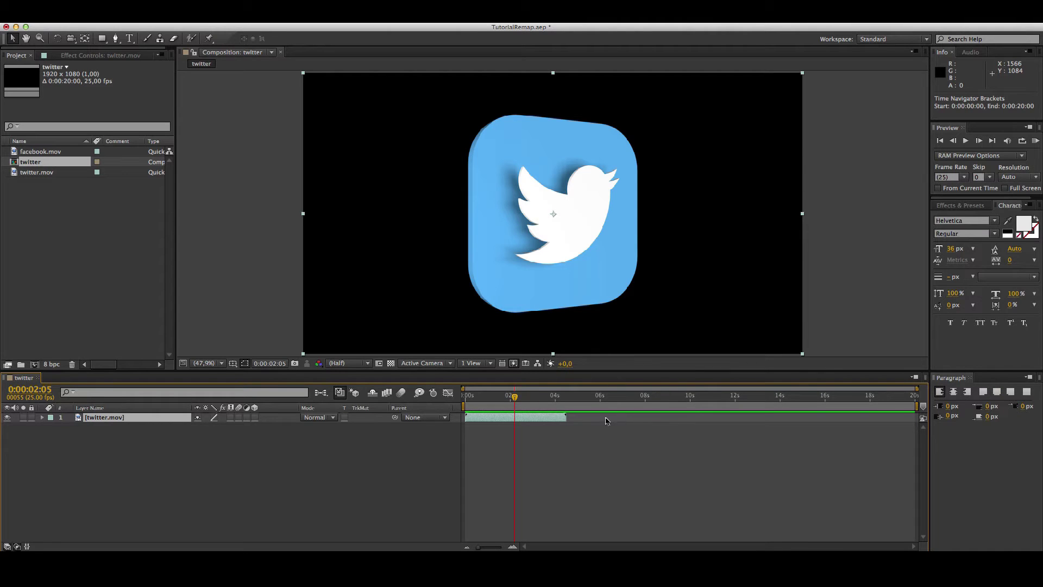
left_click_drag(566, 417, 566, 417)
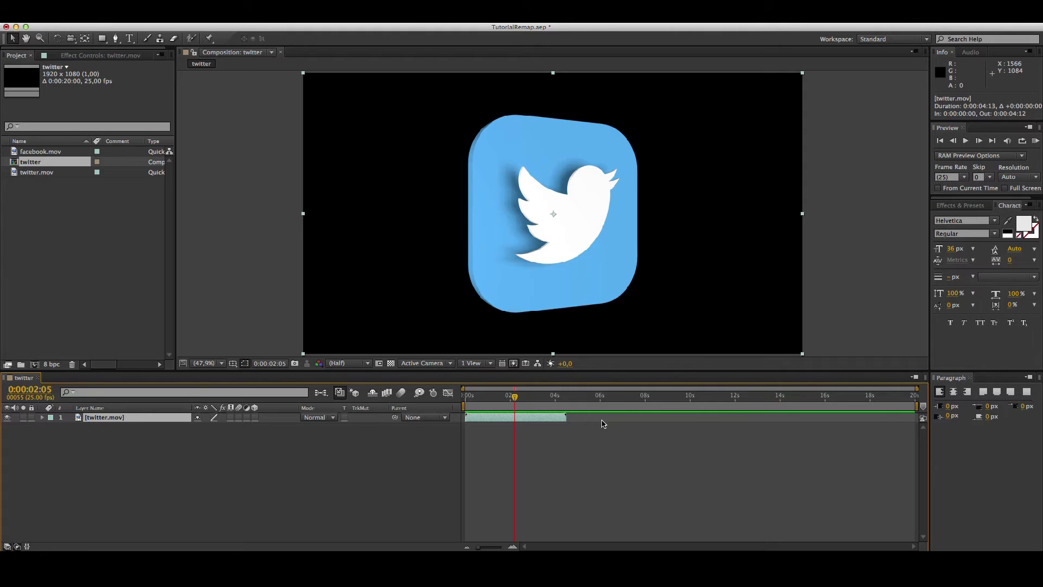
left_click_drag(565, 422, 577, 419)
- Enable Time Remapping on twitter.mov and drag its out-point to the 20-second comp end
right_click(117, 423)
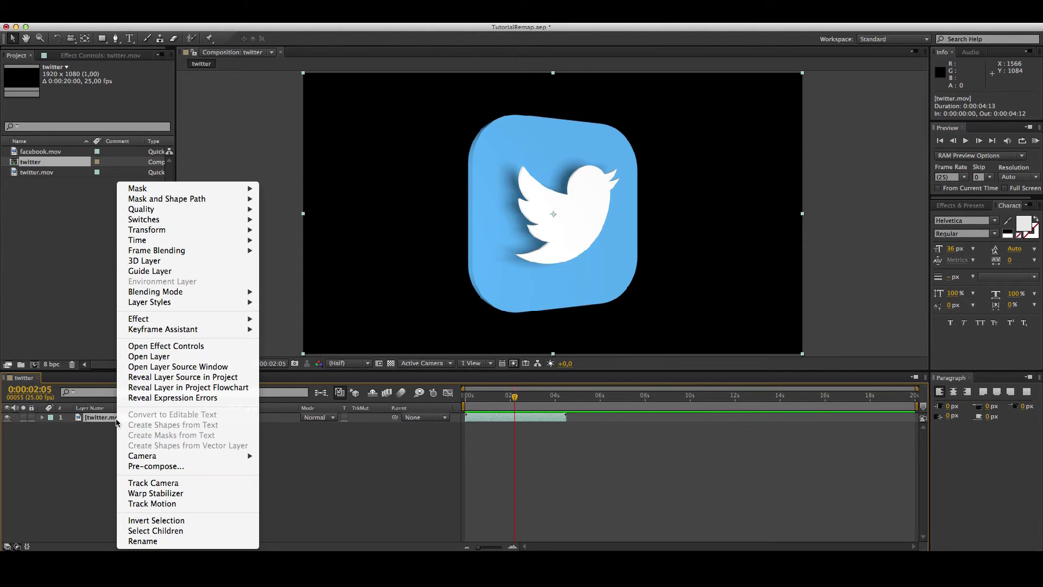
mouse_move(184, 240)
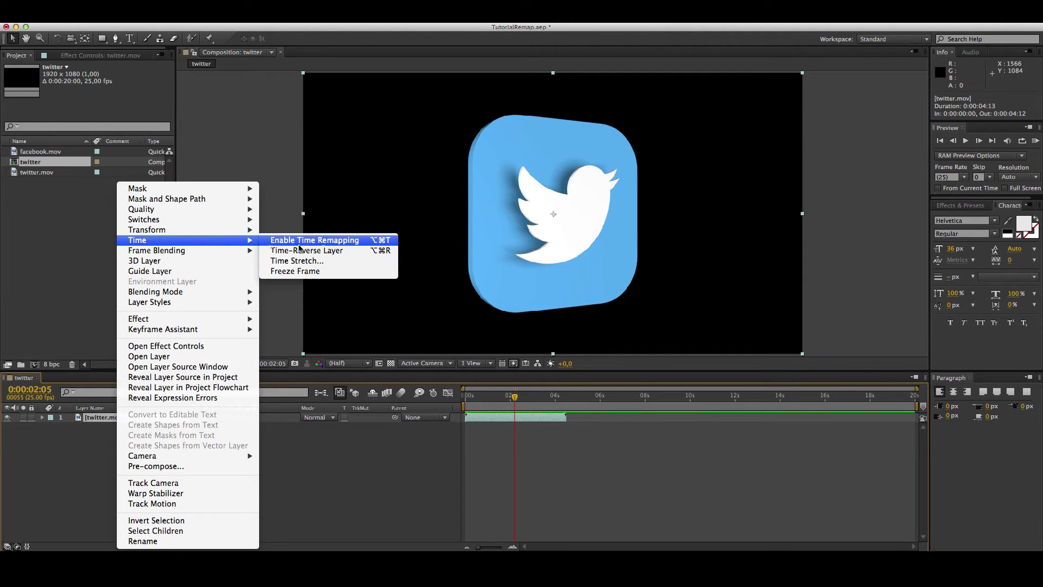
left_click(361, 242)
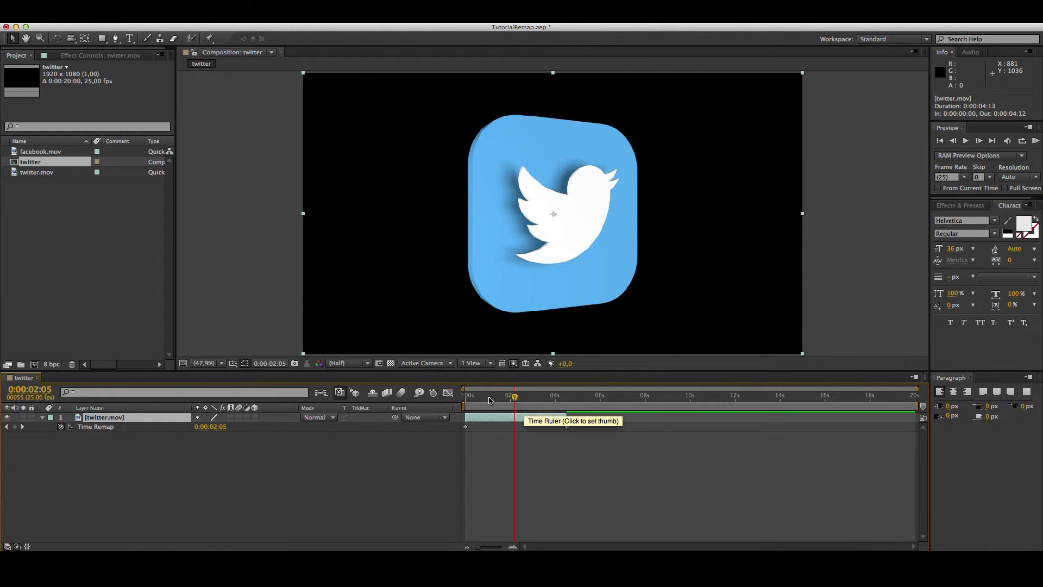
left_click_drag(465, 401, 529, 397)
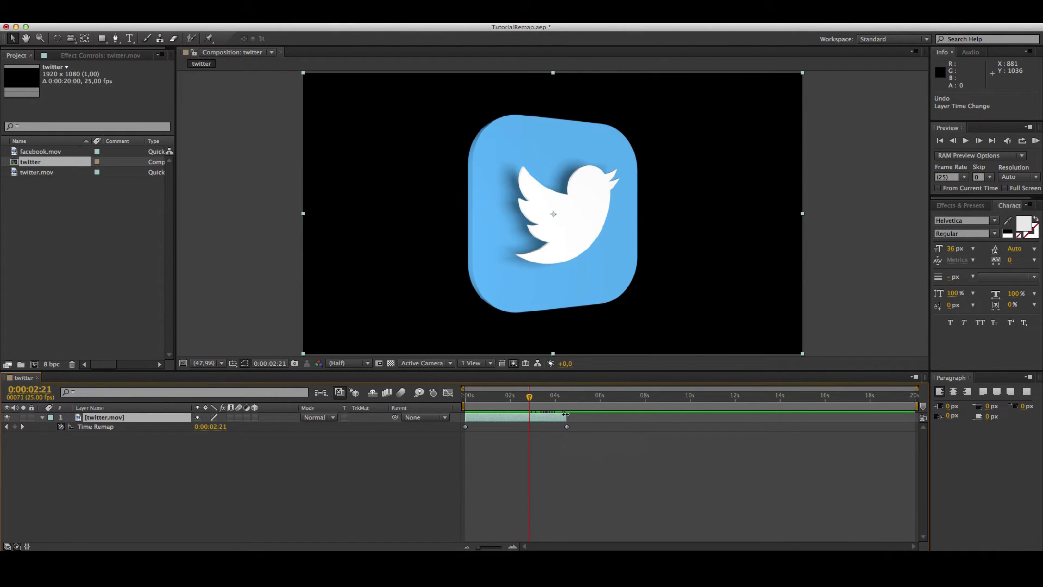
left_click_drag(565, 417, 913, 427)
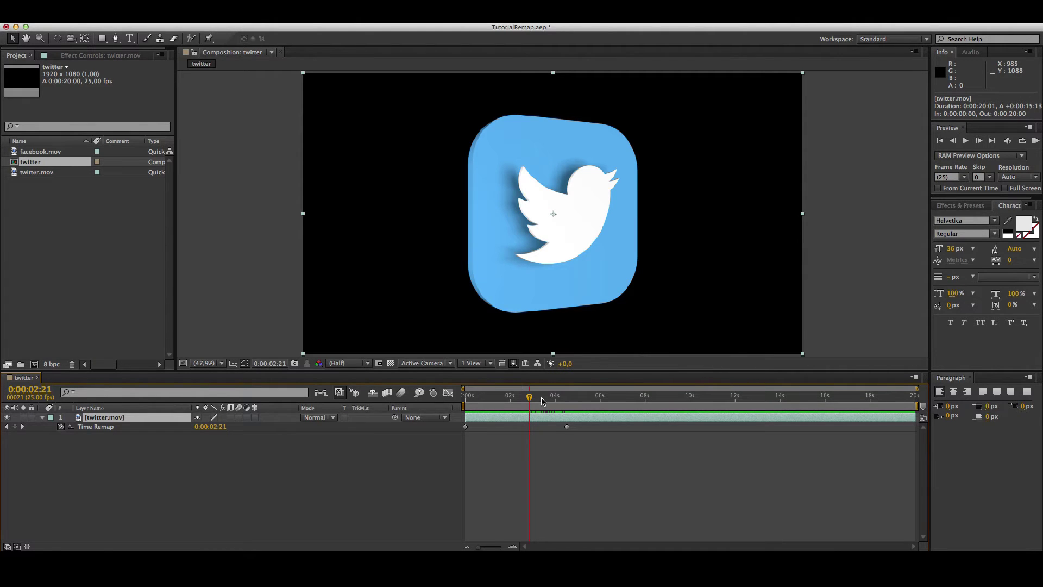
left_click_drag(530, 398, 511, 401)
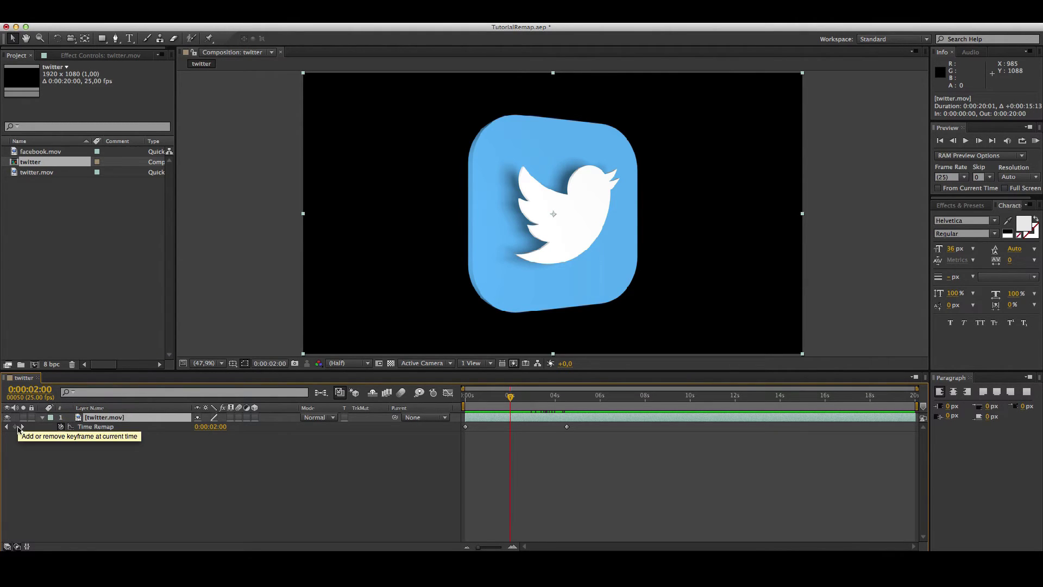
- Add Time Remap keyframes at 2:00 and 3:12, moving the later ones to 15:01 and 17:11
left_click(15, 427)
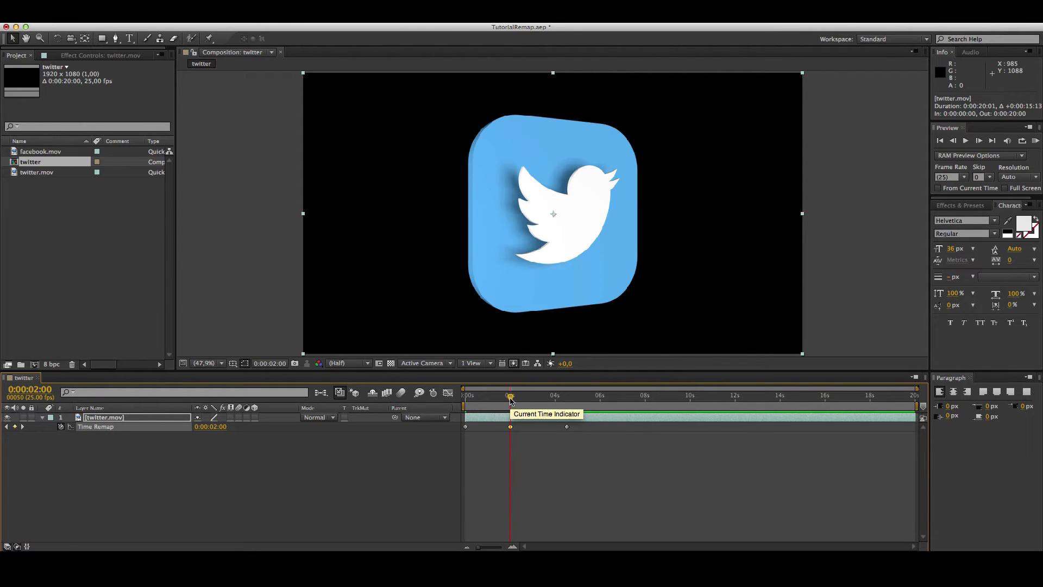
left_click_drag(510, 399, 544, 404)
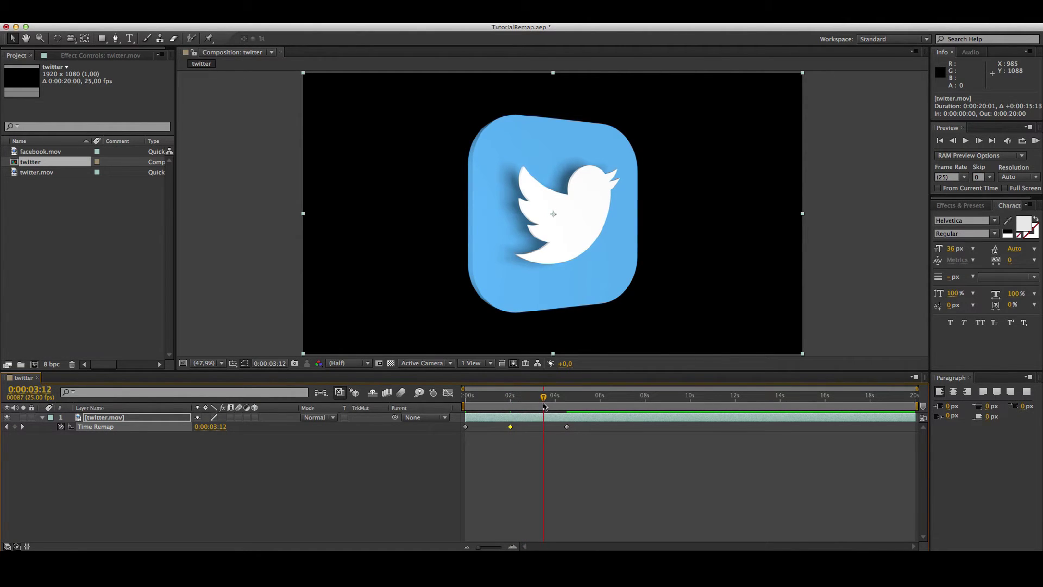
left_click_drag(544, 401, 544, 401)
left_click(15, 427)
left_click_drag(568, 428, 858, 429)
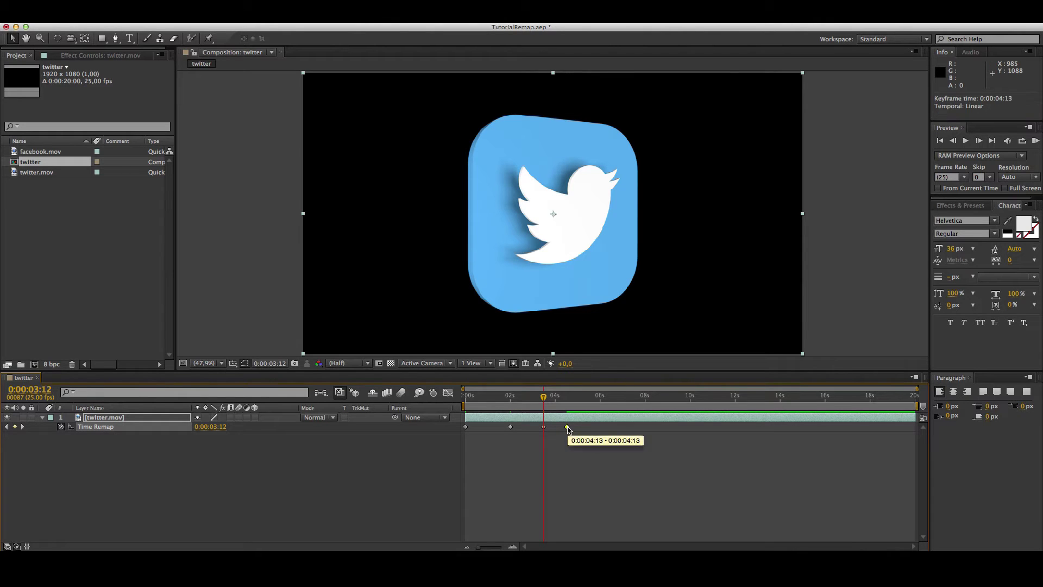
left_click_drag(545, 401, 709, 402)
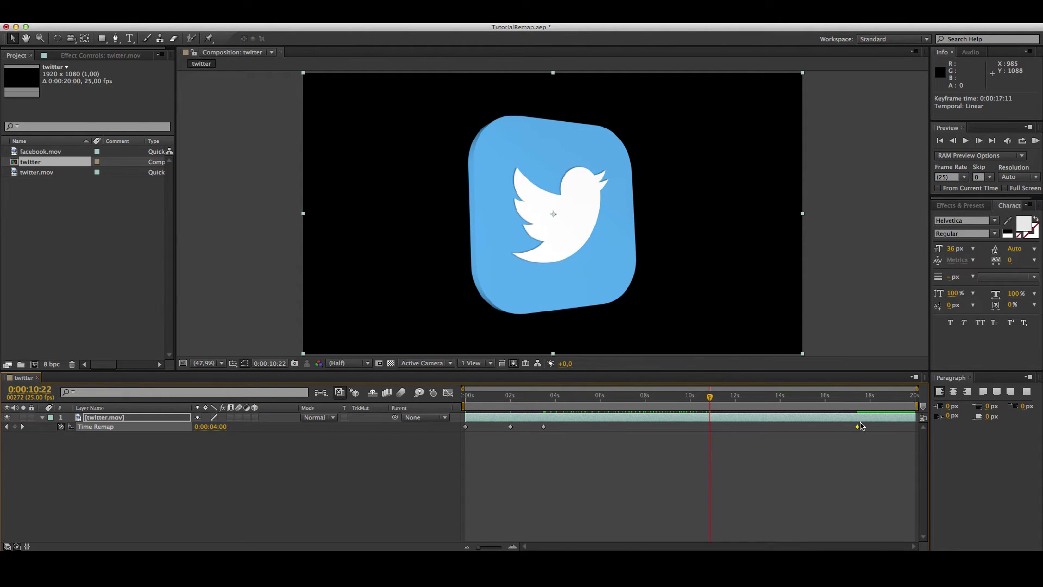
left_click_drag(545, 430, 835, 436)
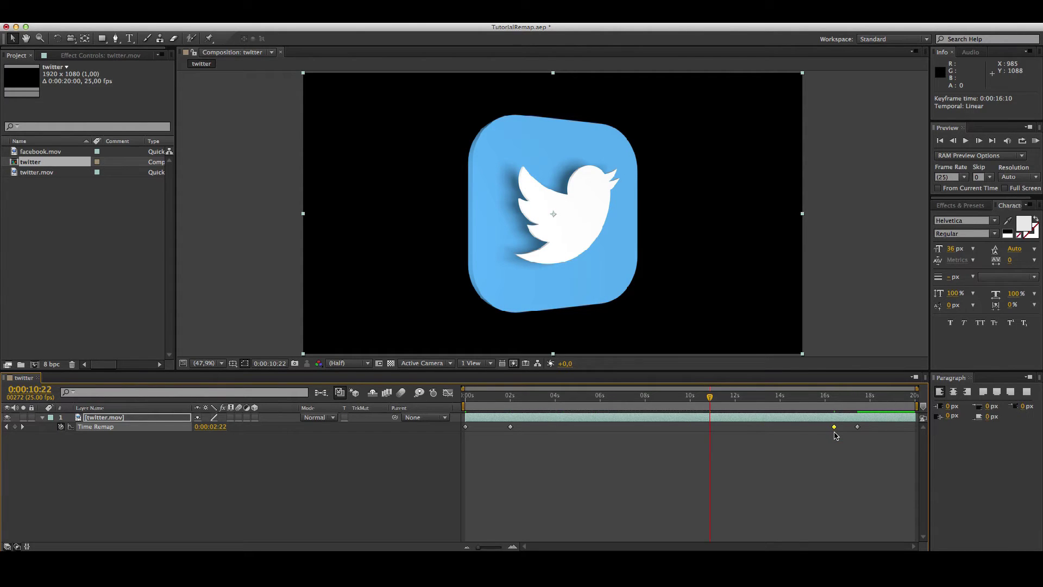
mouse_move(712, 401)
left_mouse_down()
mouse_move(825, 419)
mouse_move(502, 421)
mouse_move(545, 427)
mouse_move(681, 400)
left_mouse_up()
left_click_drag(835, 427, 805, 427)
- Select and delete the trial Time Remap keyframes
left_click(544, 427)
mouse_move(858, 430)
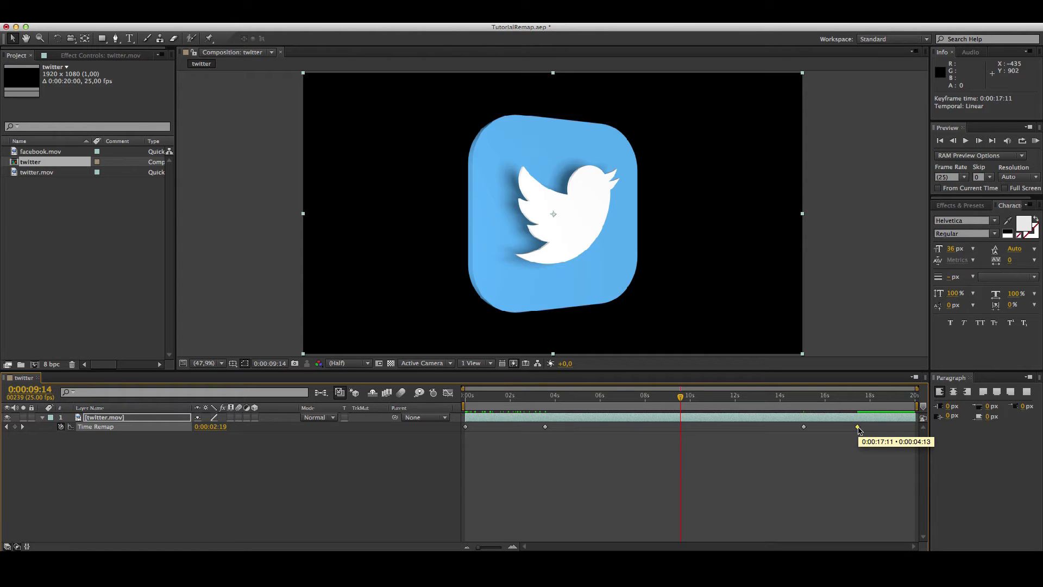
left_click(804, 427, "shift")
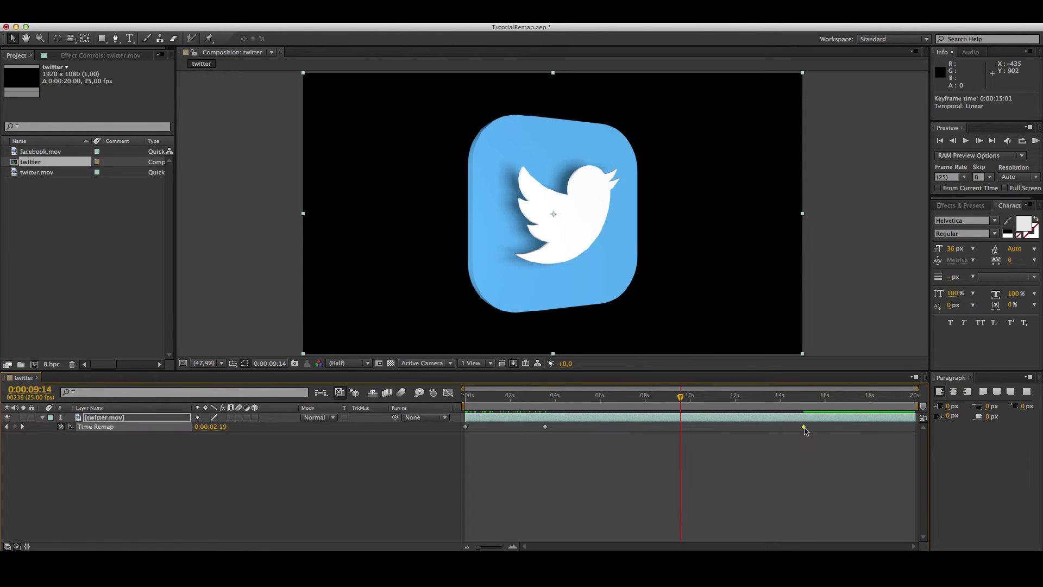
key("Delete")
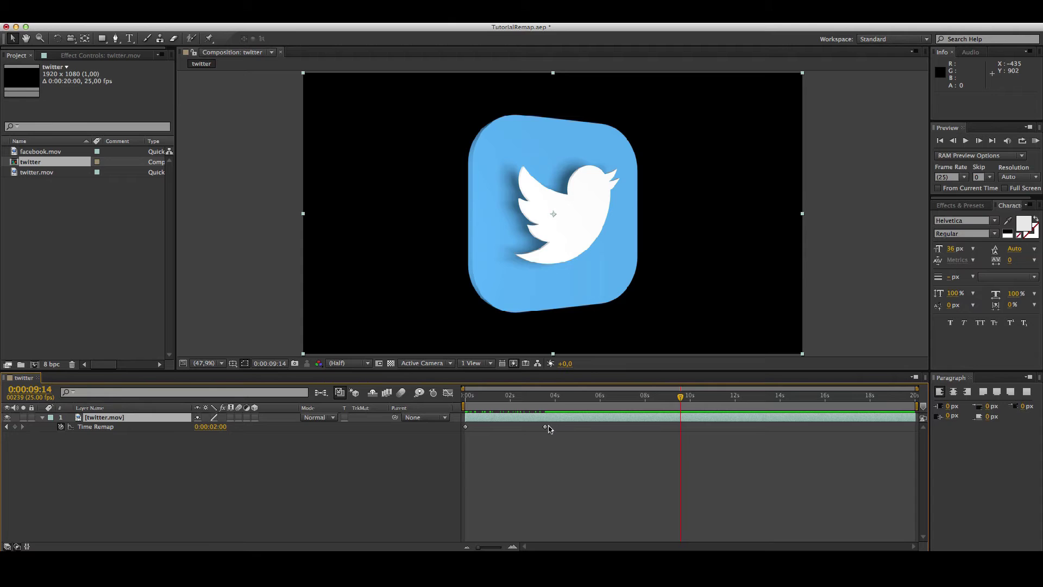
left_click(546, 427)
key("Delete")
- Delete the last keyframe, re-enable Time Remapping on twitter.mov, then select facebook.mov
left_click(467, 428)
key("Delete")
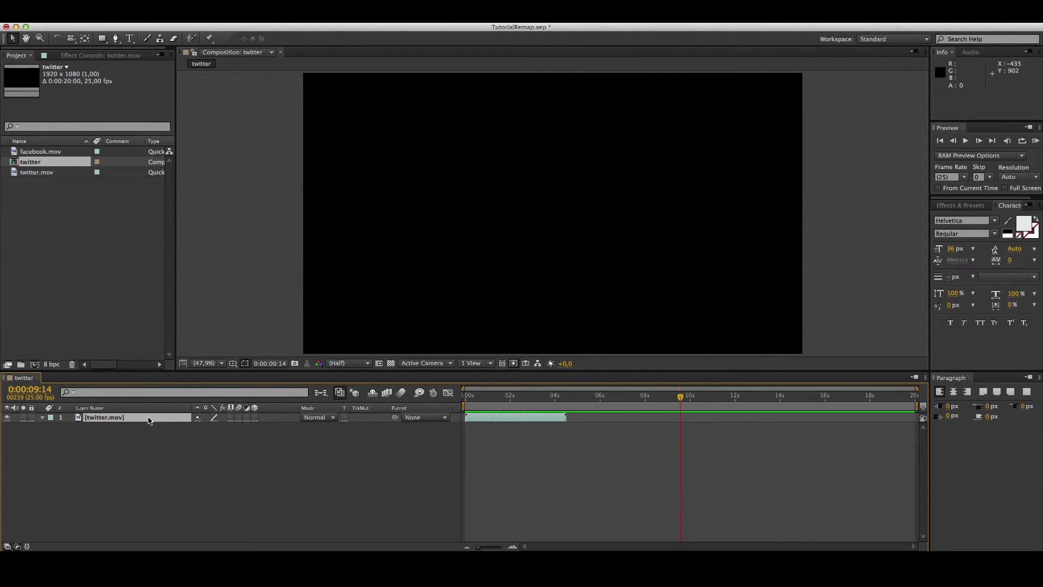
right_click(149, 420)
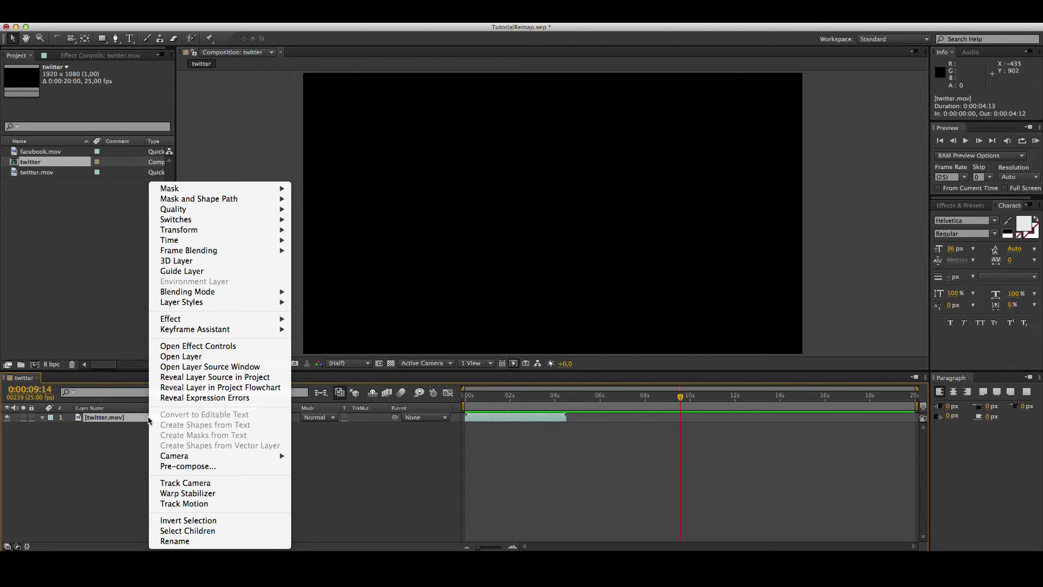
mouse_move(239, 240)
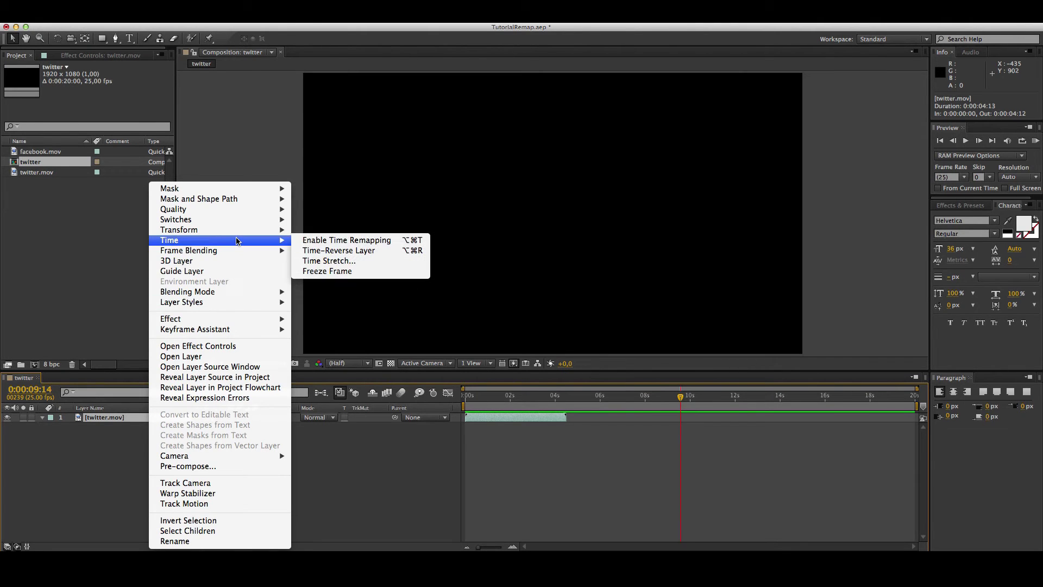
left_click(378, 241)
mouse_move(540, 397)
left_mouse_down()
mouse_move(529, 413)
mouse_move(541, 415)
left_mouse_up()
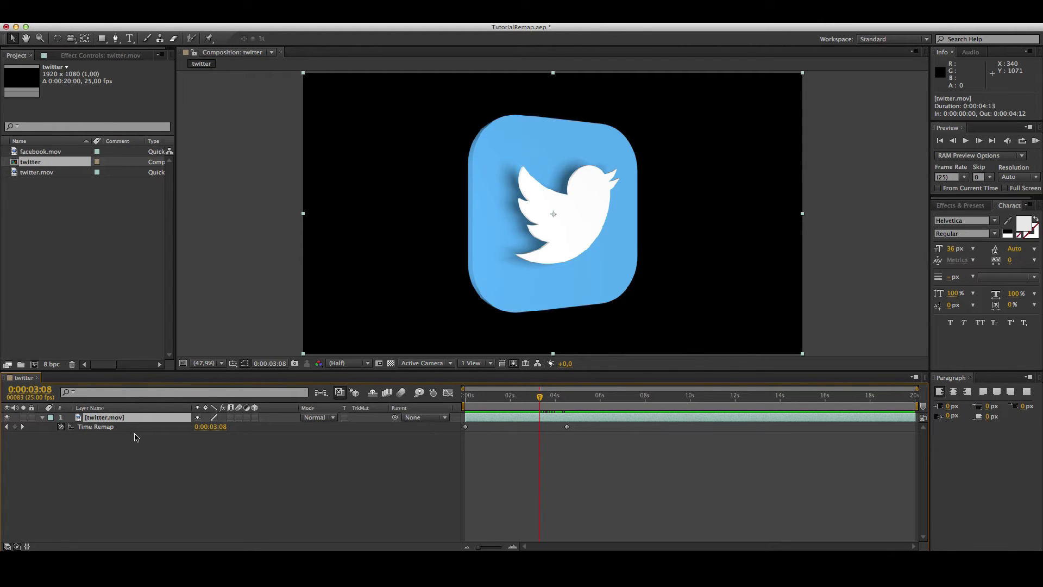
left_click(15, 152)
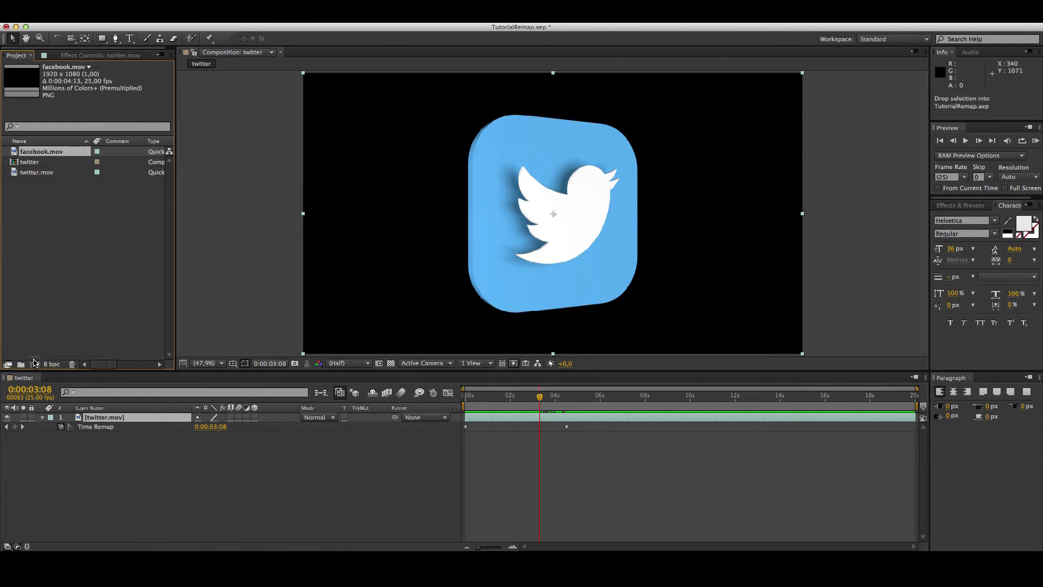
- Create a facebook composition from facebook.mov and set its duration to 20 seconds
left_click_drag(15, 153, 34, 364)
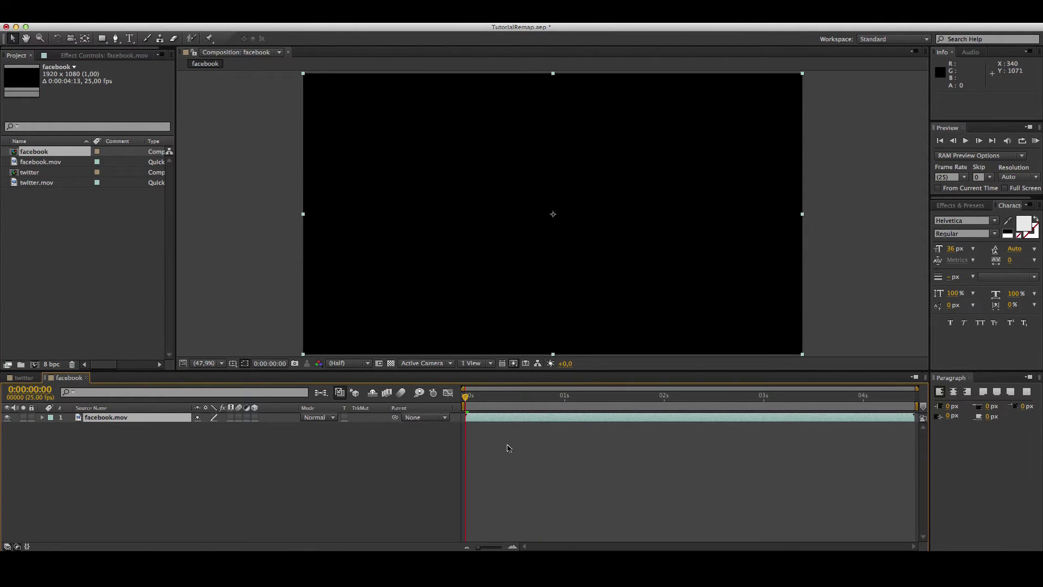
right_click(367, 472)
left_click(388, 456)
left_click(103, 258)
type("2000")
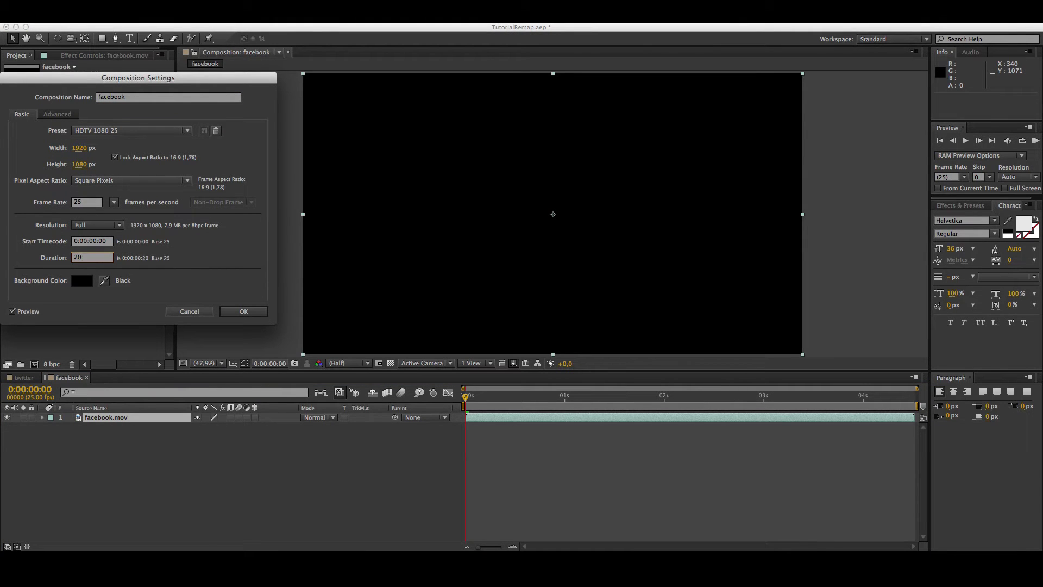
key("Return")
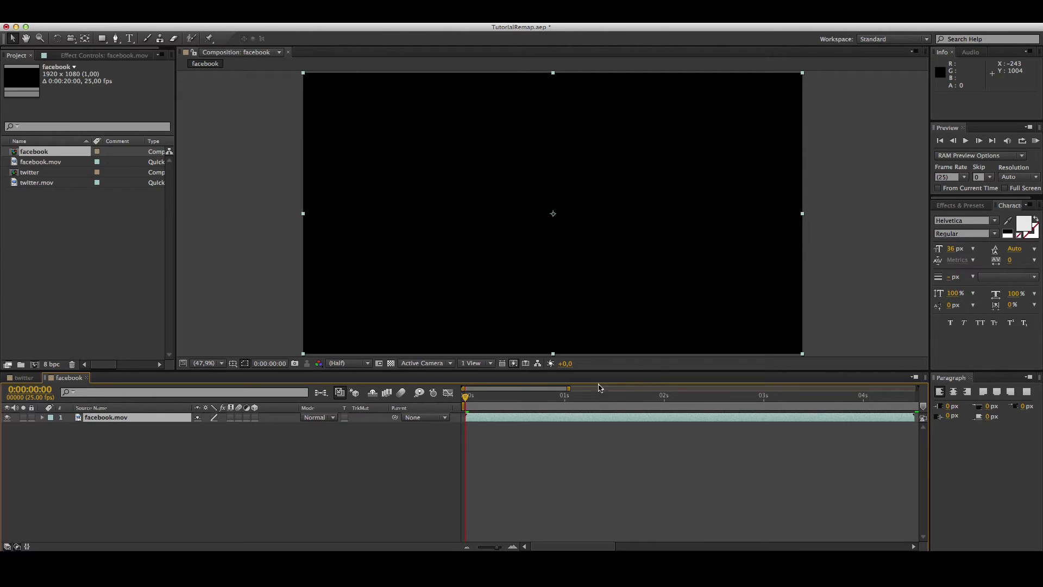
left_click_drag(569, 388, 970, 382)
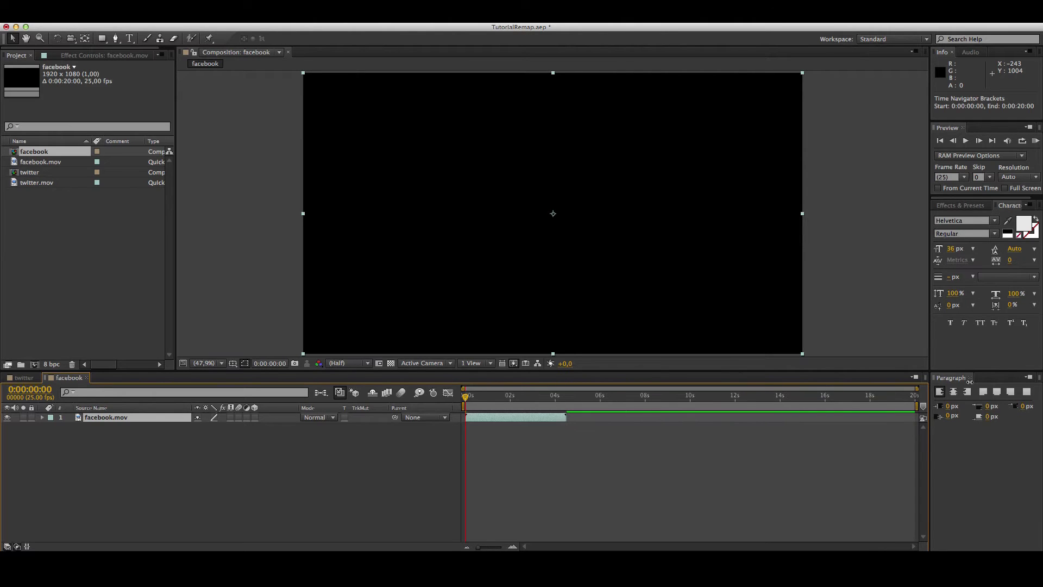
- Enable Time Remapping on facebook.mov, stretch it across the comp, and return to twitter
right_click(131, 421)
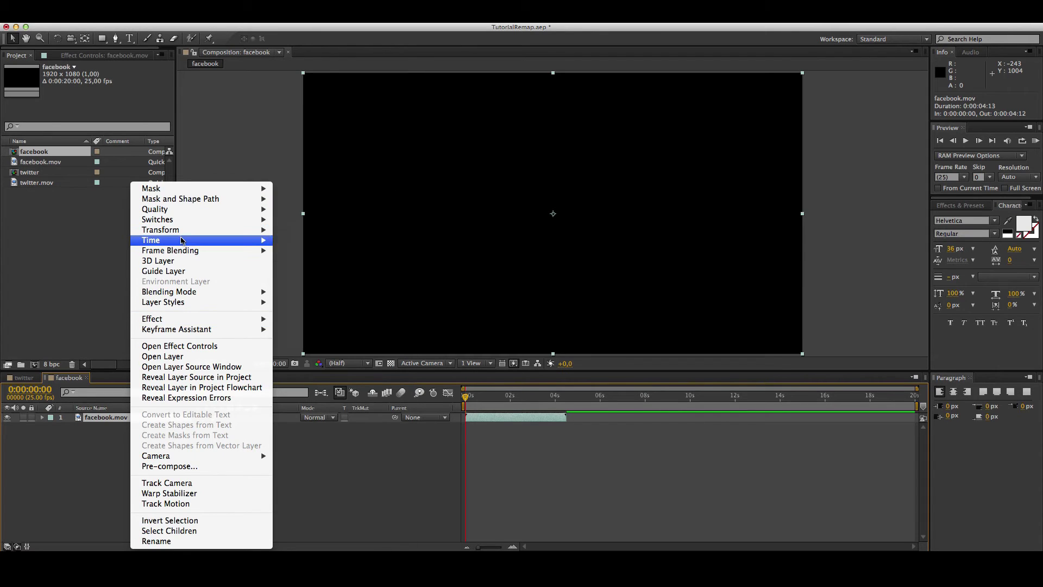
mouse_move(163, 239)
left_click(310, 236)
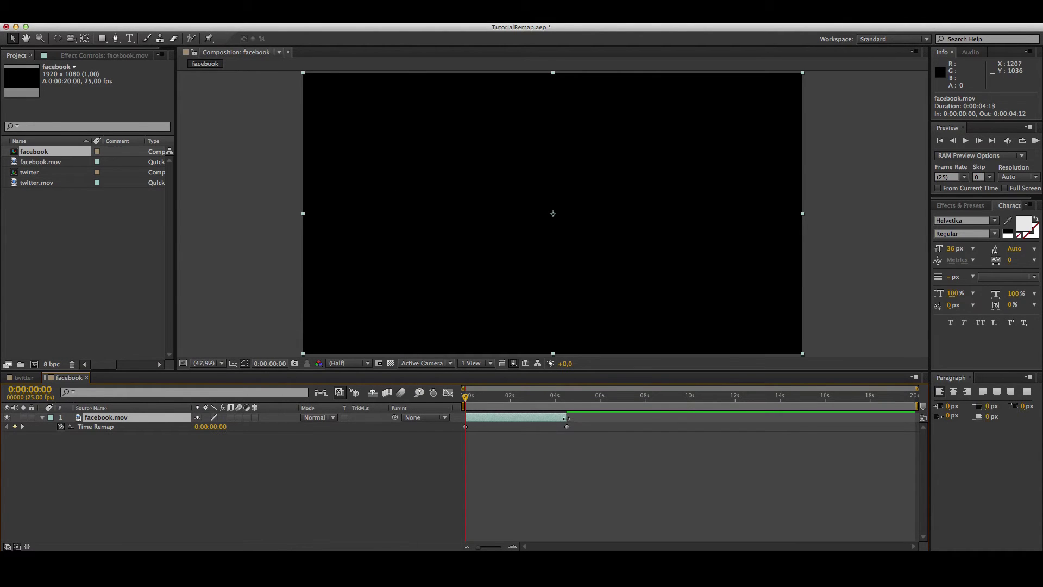
left_click_drag(566, 418, 976, 415)
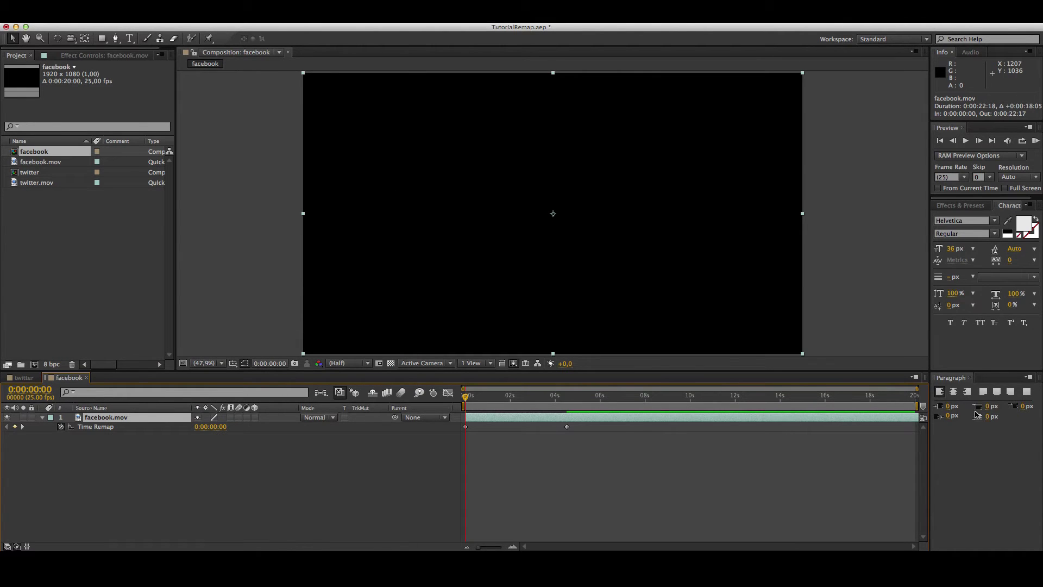
left_click(26, 378)
left_click(134, 463)
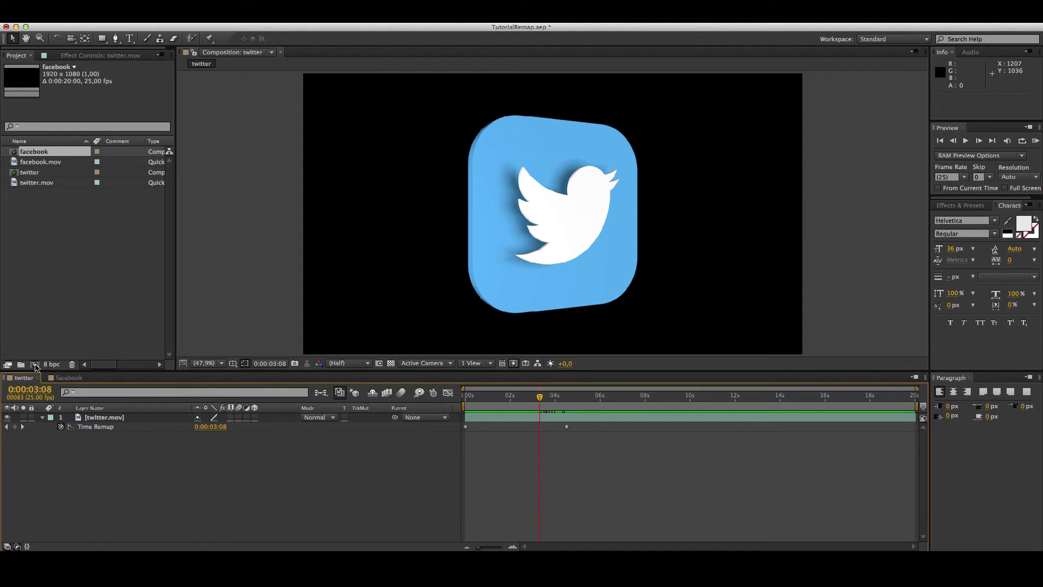
- Create a new composition named controls
left_click(35, 365)
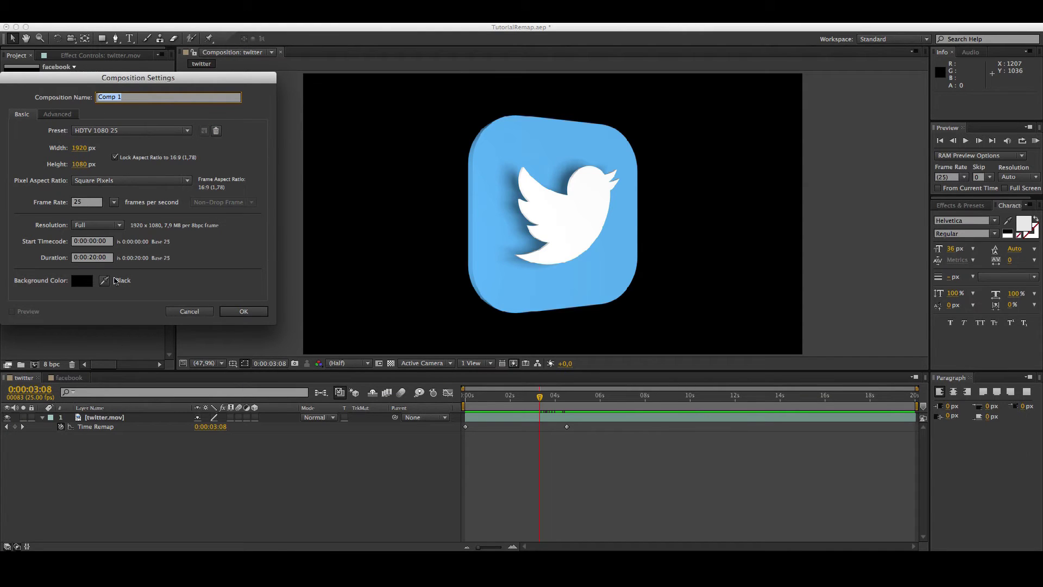
type("contro")
left_click(256, 312)
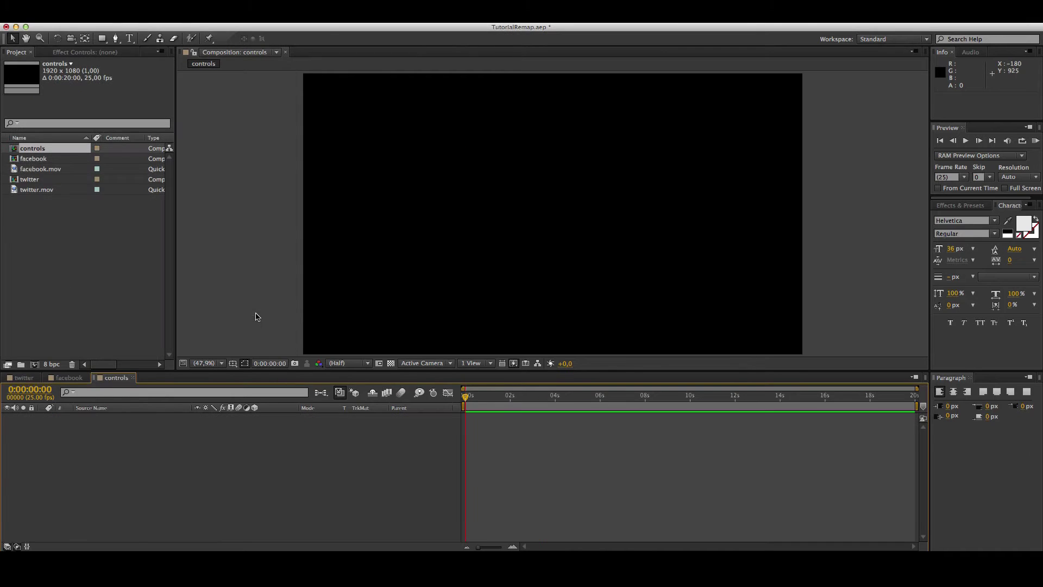
- Add an adjustment layer to the controls comp and rename it controls
right_click(101, 433)
mouse_move(133, 440)
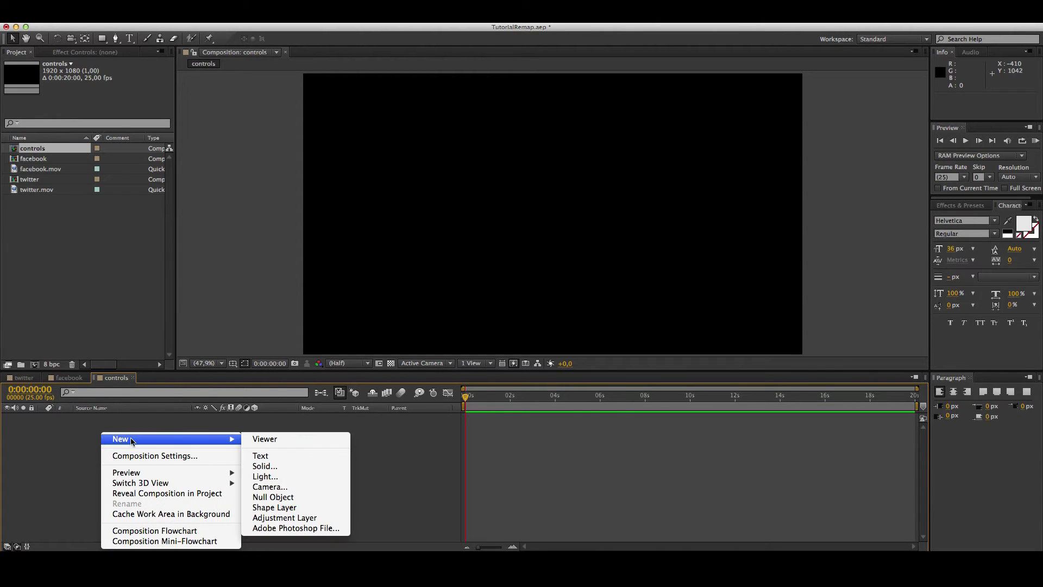
left_click(321, 521)
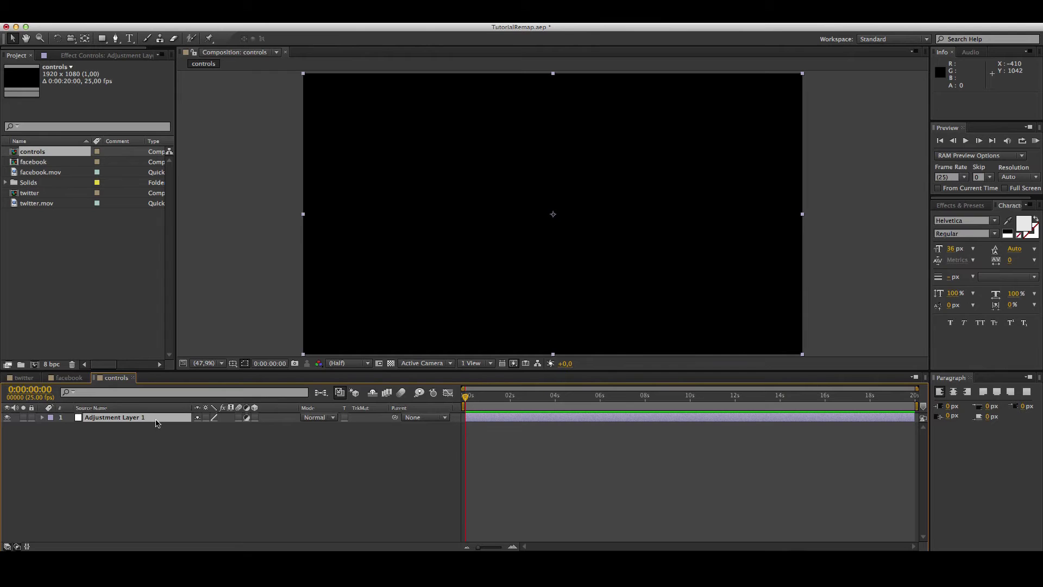
right_click(120, 418)
left_click(158, 541)
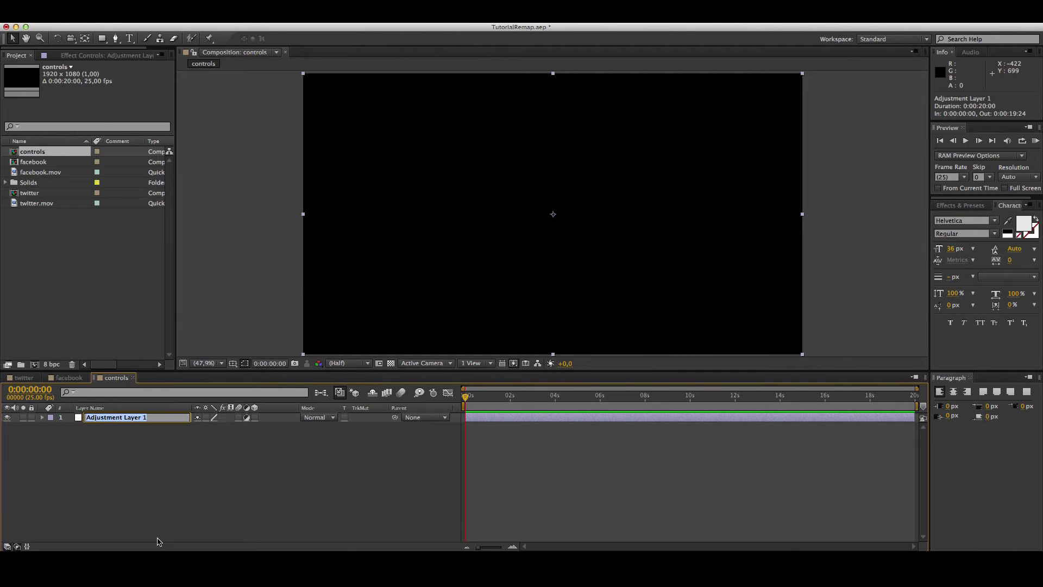
type("con")
left_click(188, 487)
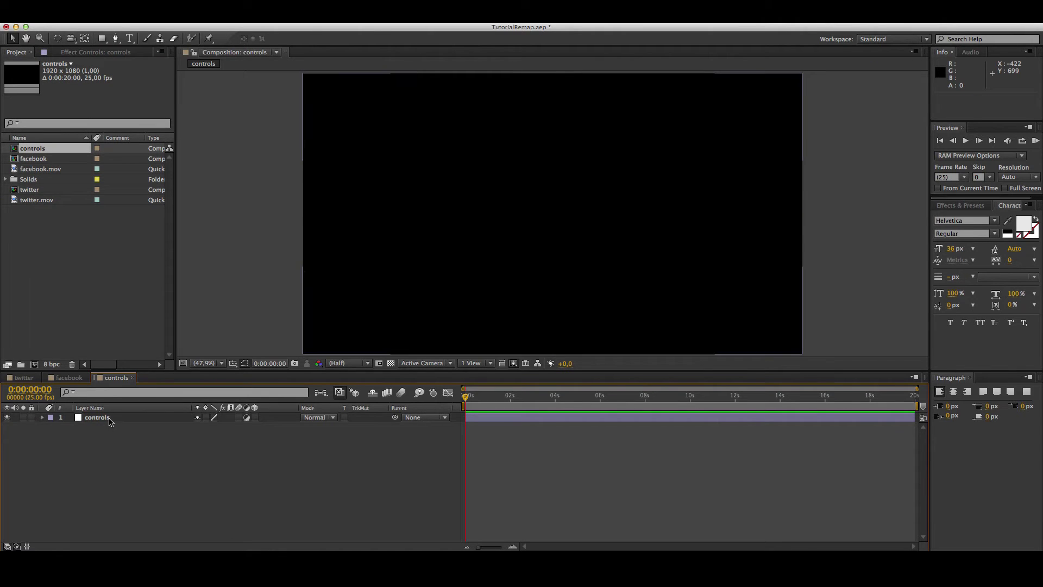
left_click(110, 421)
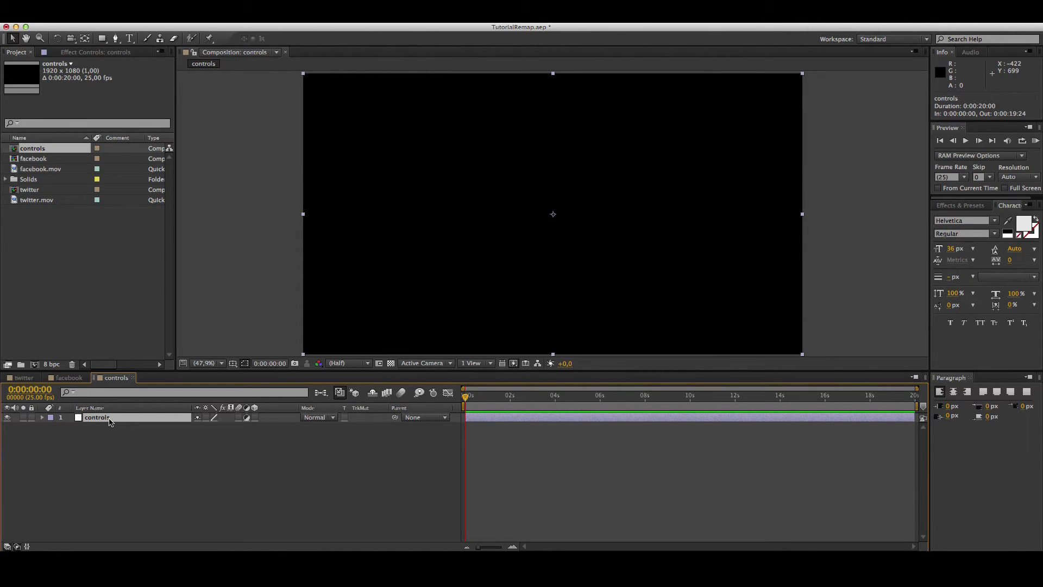
- Add a Slider Control effect to the controls layer and rename it logo-total
left_click(231, 16)
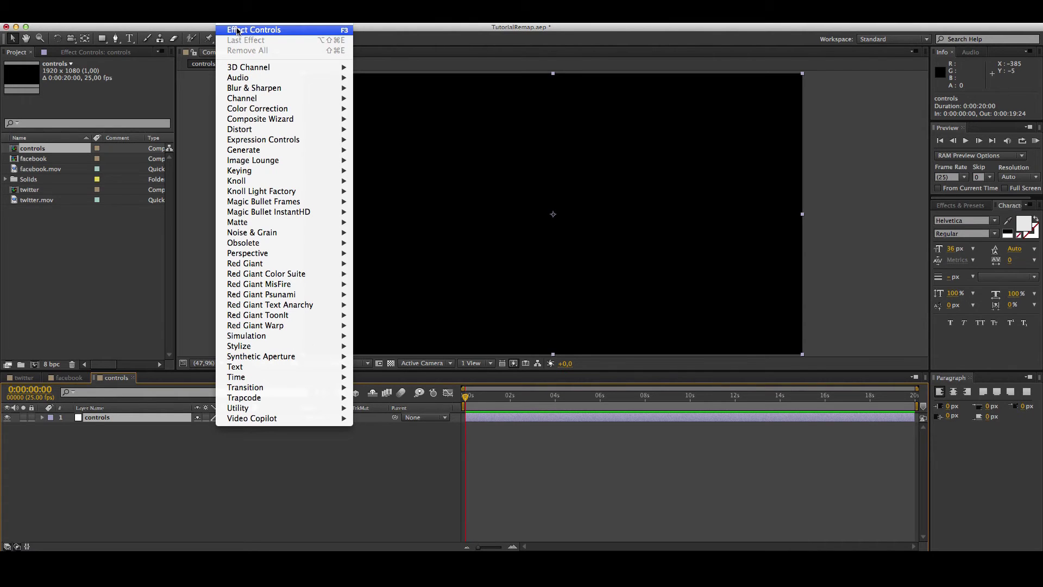
mouse_move(297, 140)
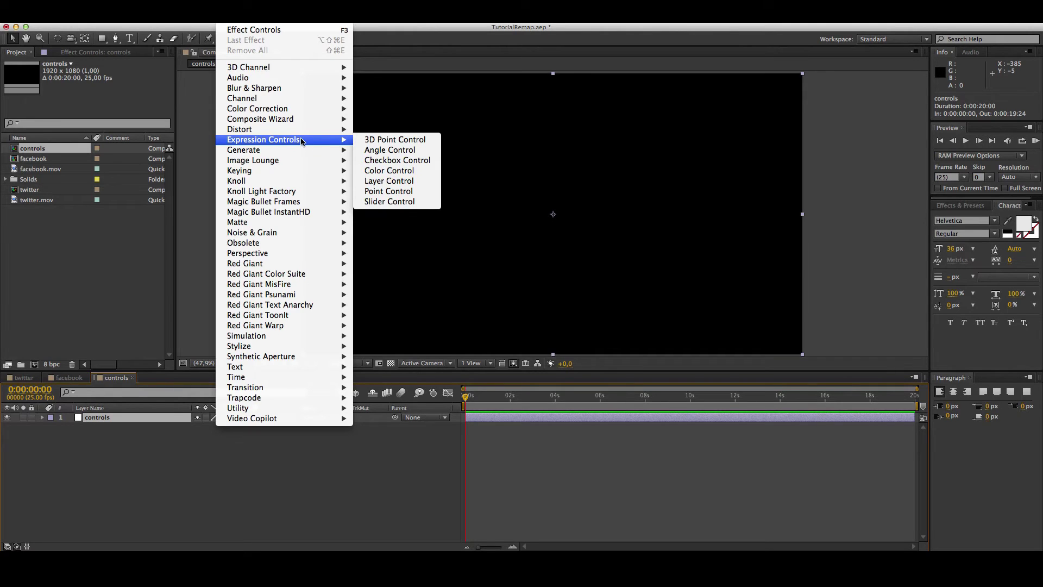
left_click(407, 202)
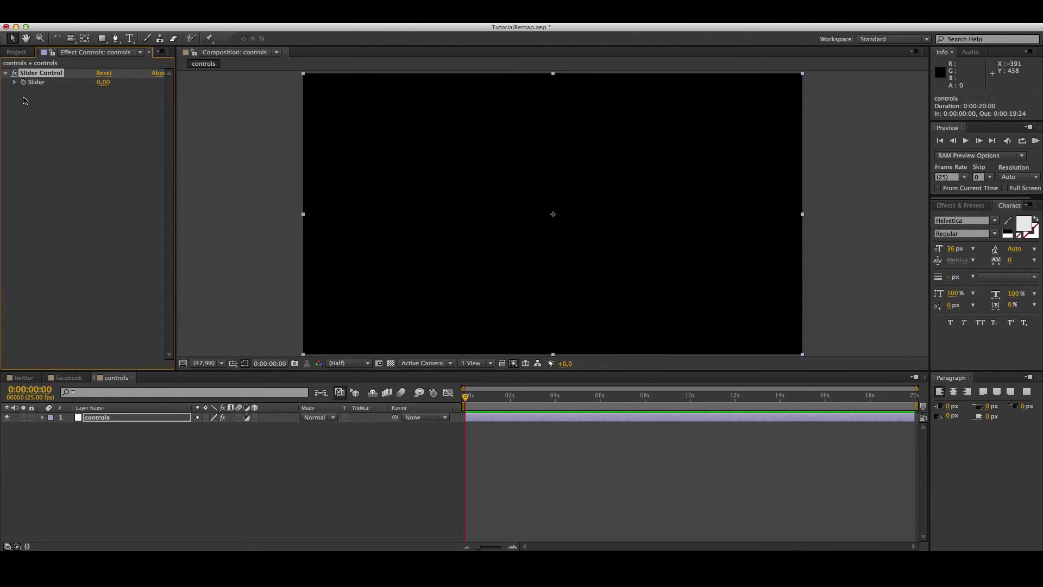
key("Return")
key("BackSpace")
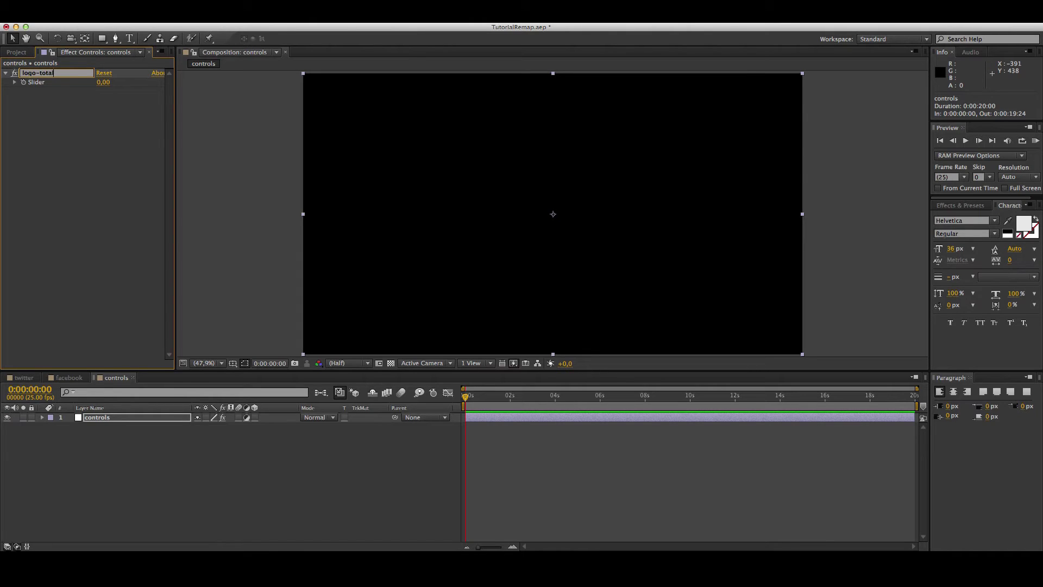
key("Return")
- Give the logo-total slider a 0 to 20 range and set its value to 6
left_click(15, 83)
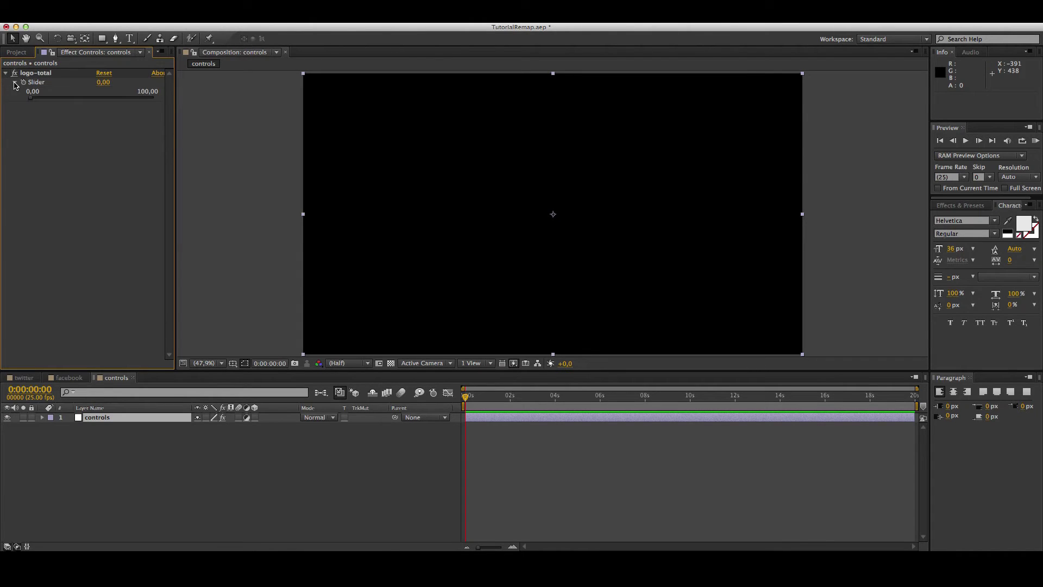
right_click(42, 86)
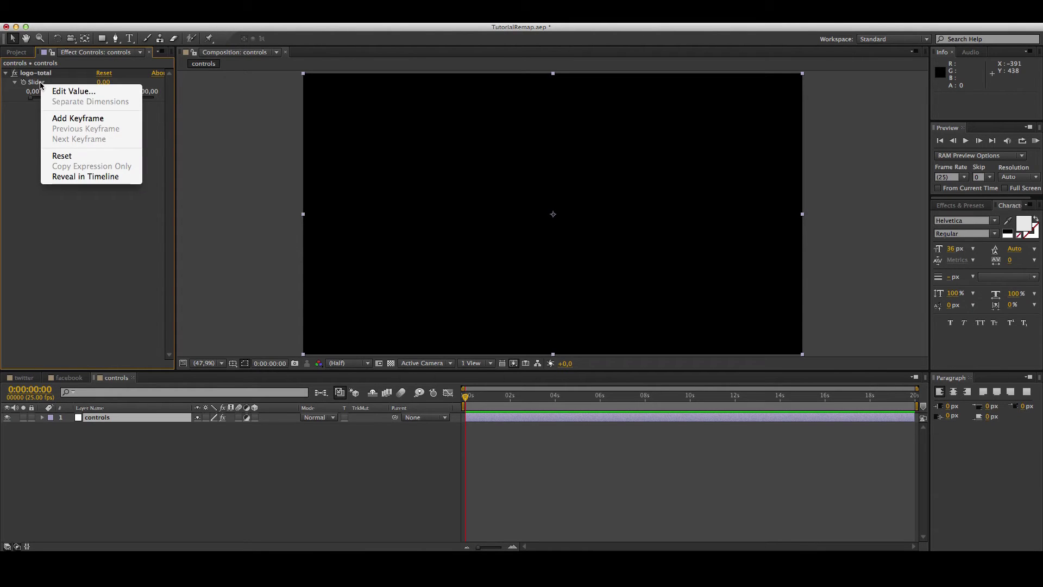
left_click(63, 92)
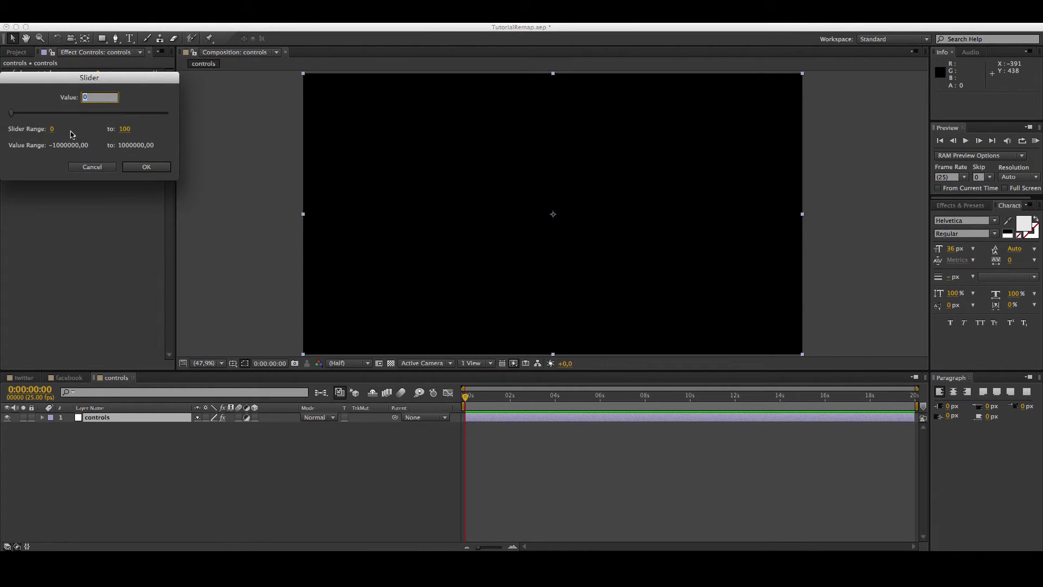
left_click(129, 130)
type("20")
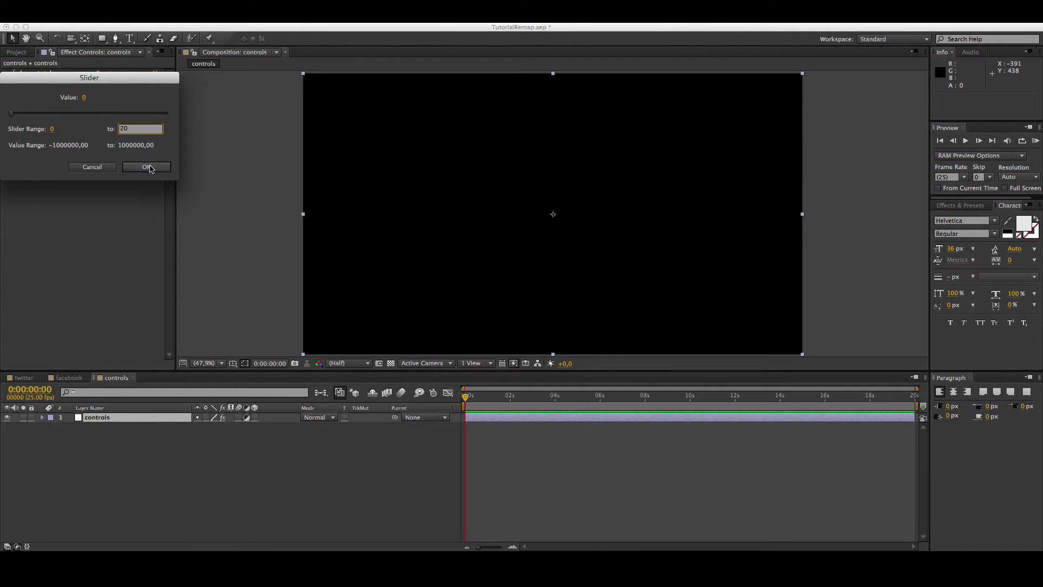
left_click(146, 167)
left_click(105, 85)
type("6")
key("Return")
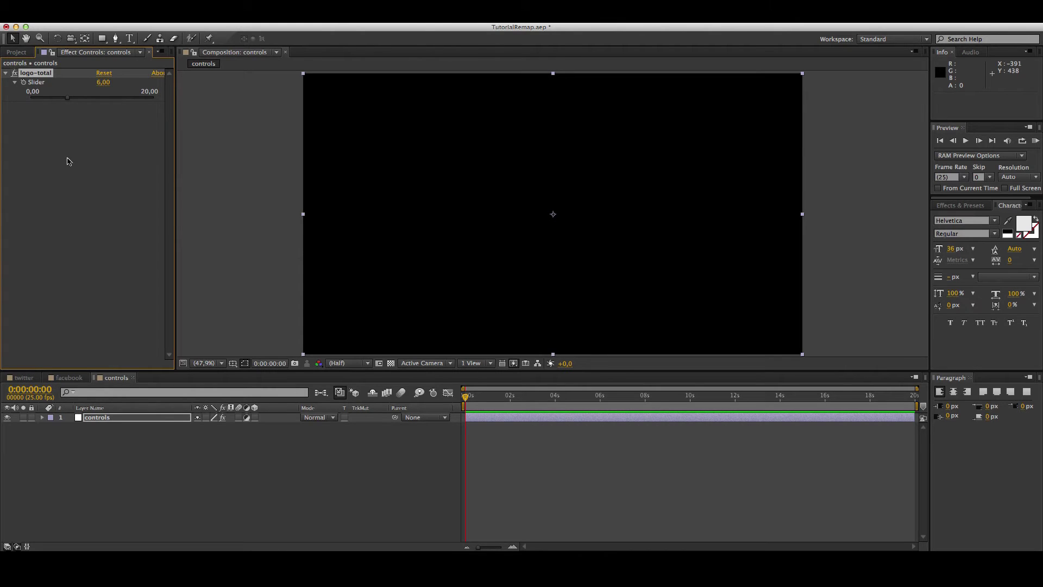
left_click(76, 143)
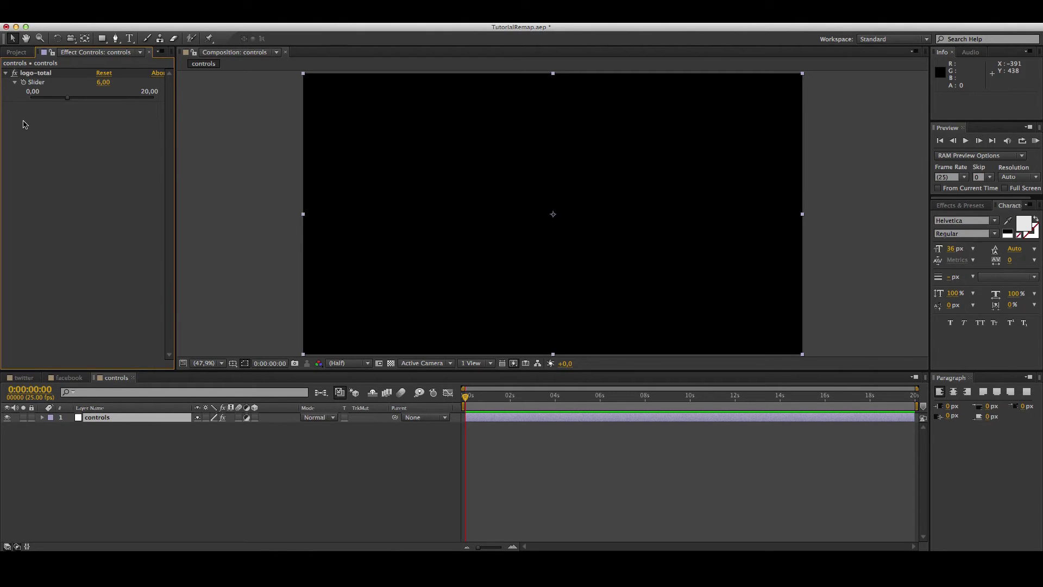
- Duplicate logo-total into a logo-in slider set to 2
left_click(34, 76)
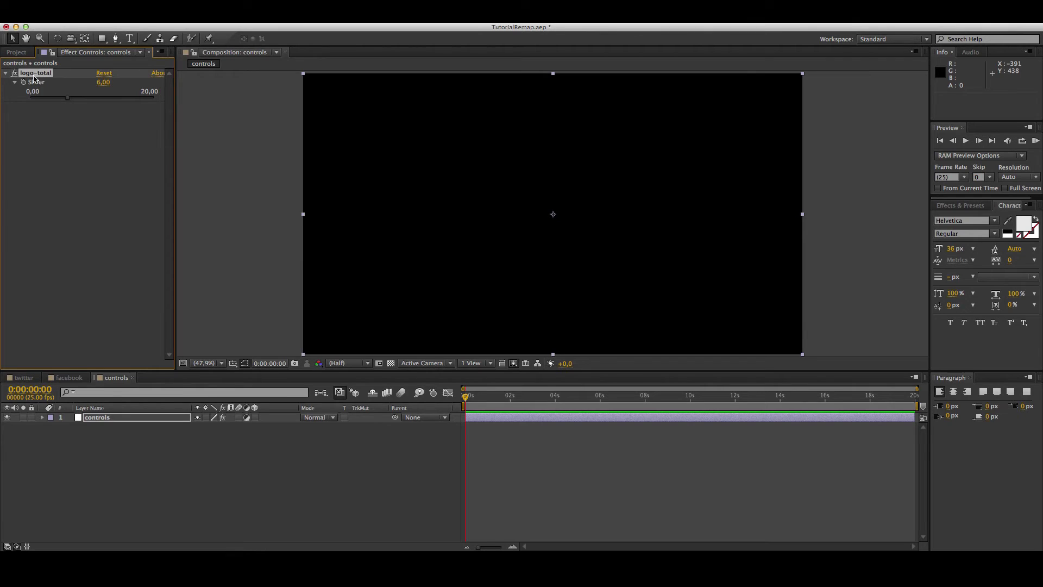
key("ctrl+d")
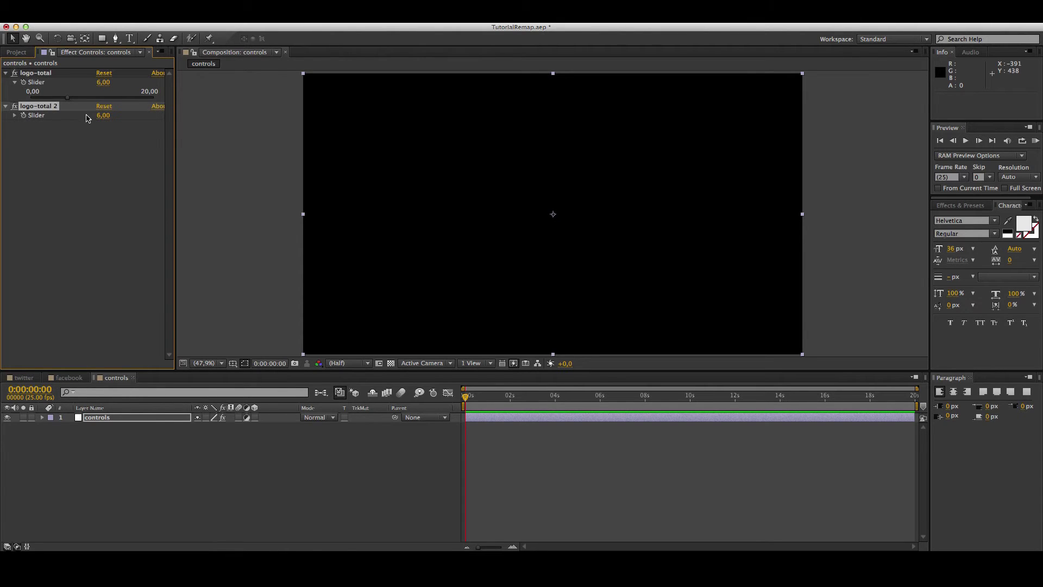
key("Return")
left_click(52, 106)
left_click_drag(40, 105, 60, 106)
type("in")
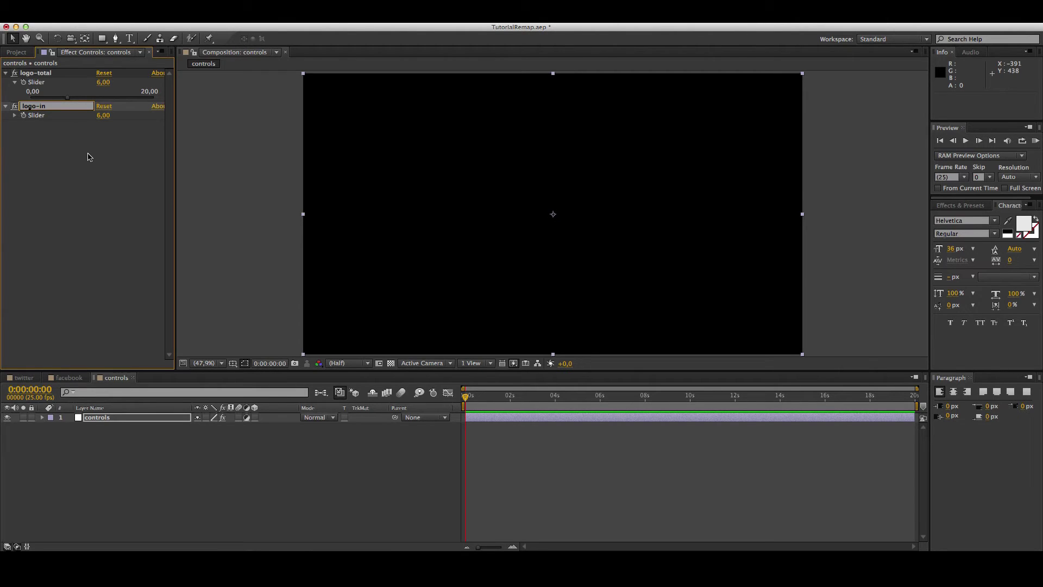
key("Return")
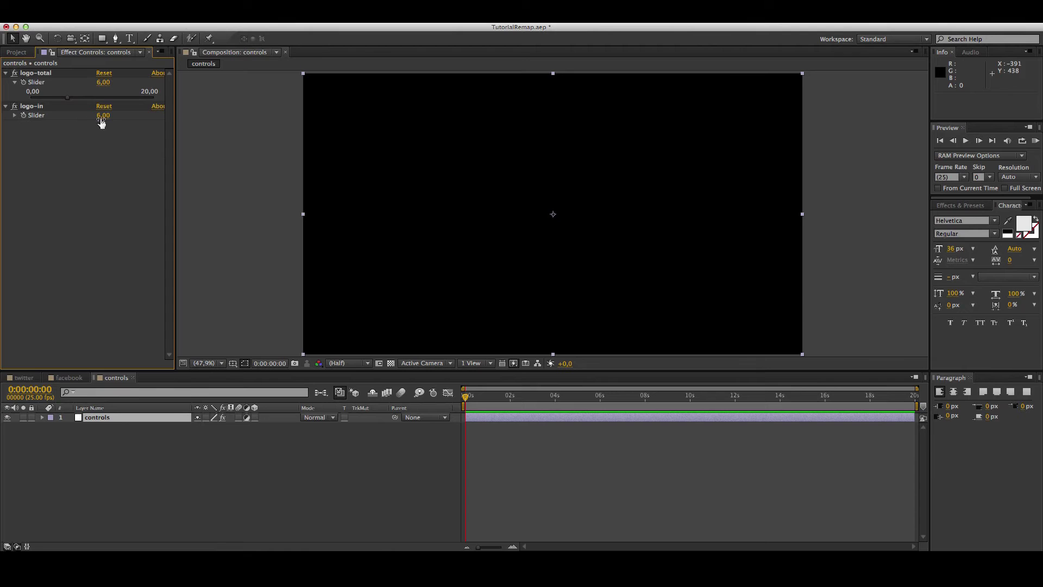
left_click(103, 117)
type("2")
key("Return")
left_click(15, 115)
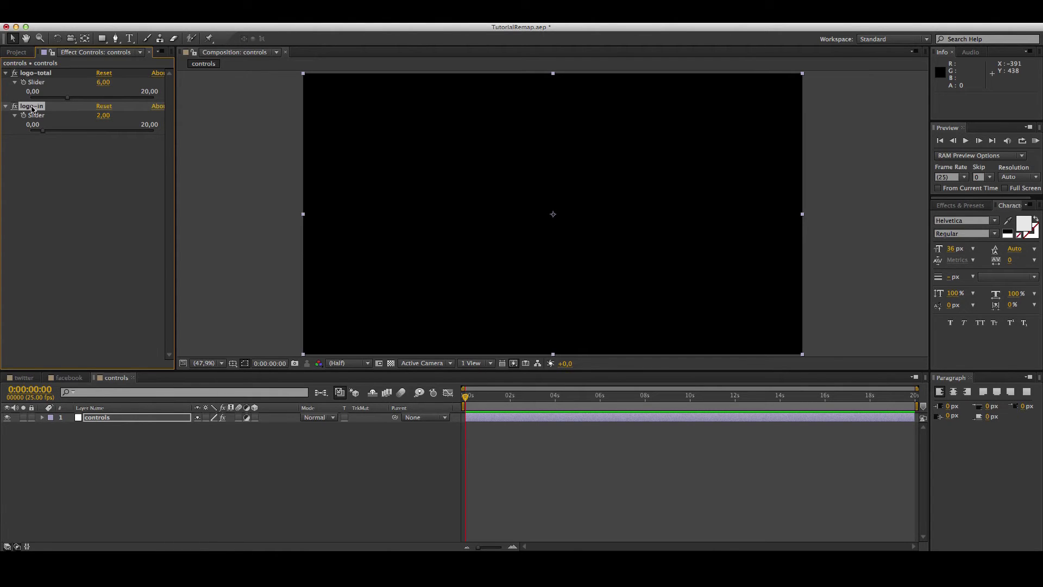
- Duplicate logo-in into a logo-out slider set to 1,30
key("super+d")
right_click(27, 143)
key("Escape")
key("Return")
key("BackSpace")
key("BackSpace")
key("BackSpace")
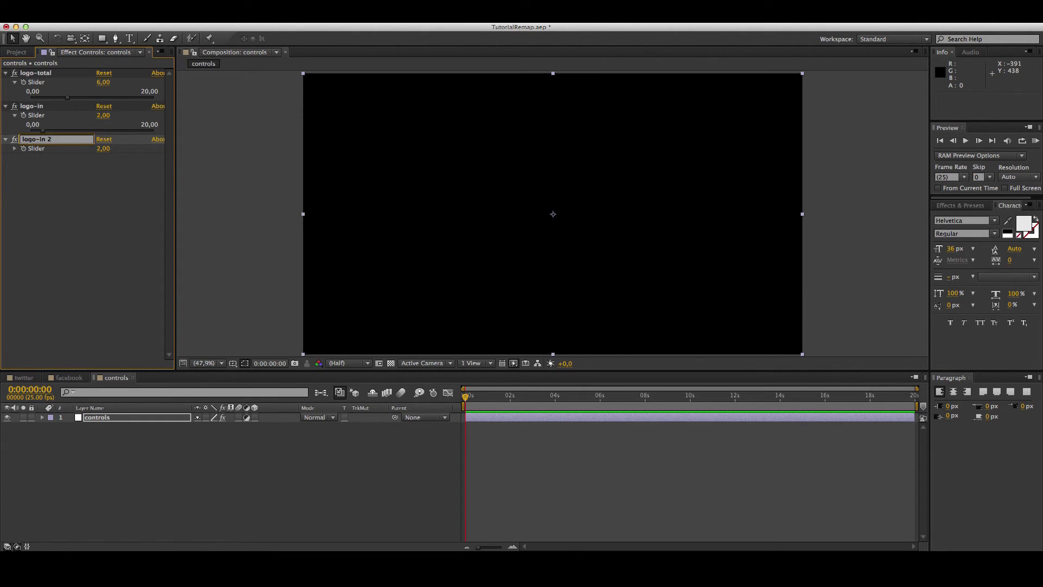
type("ut")
key("Return")
left_click(103, 148)
type("1,30")
key("Return")
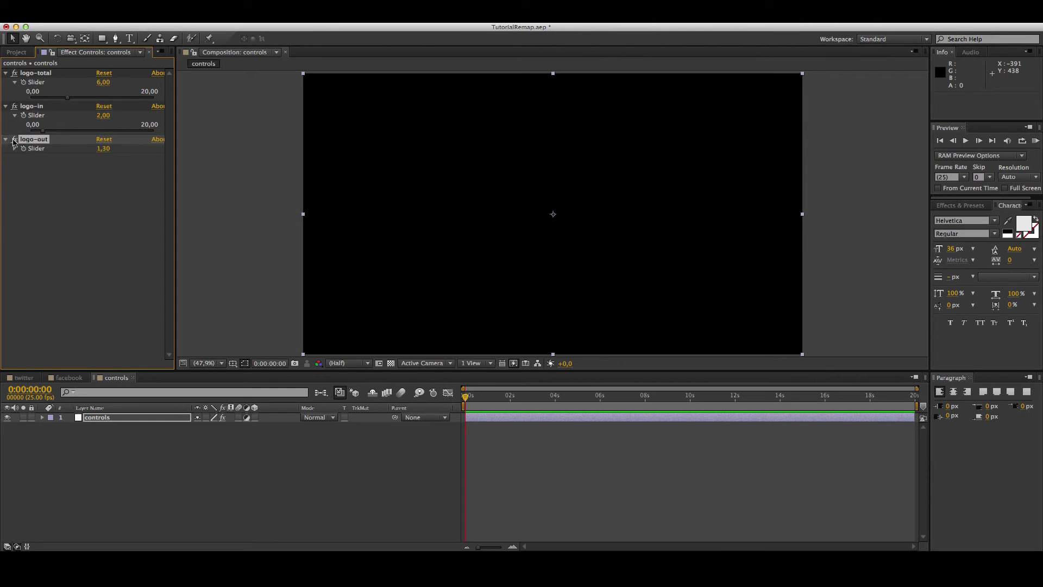
left_click(16, 149)
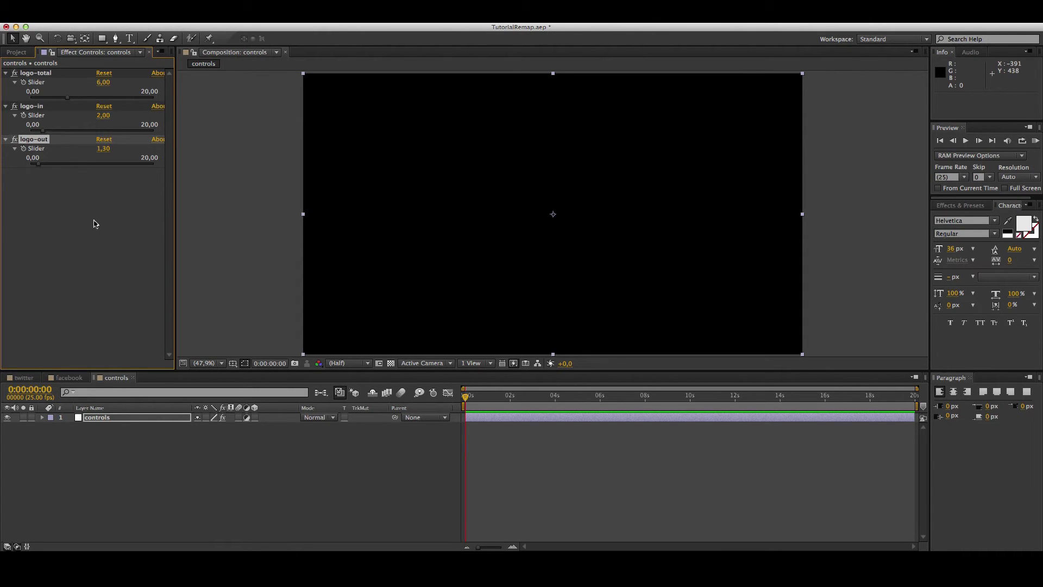
left_click(109, 419)
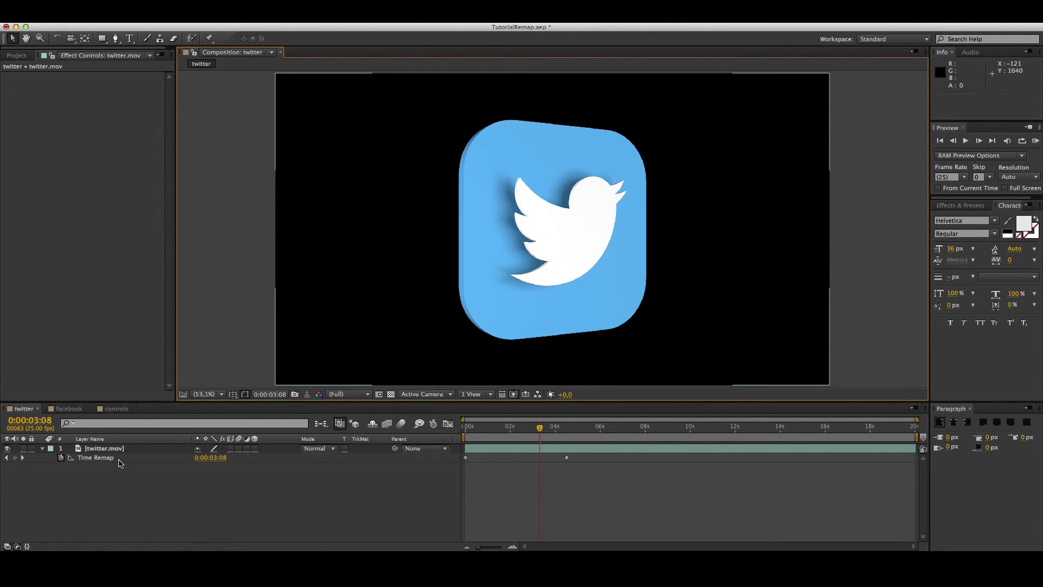
- Add an expression to twitter.mov's Time Remap and enlarge the timeline and expression field
left_click(61, 459, "alt")
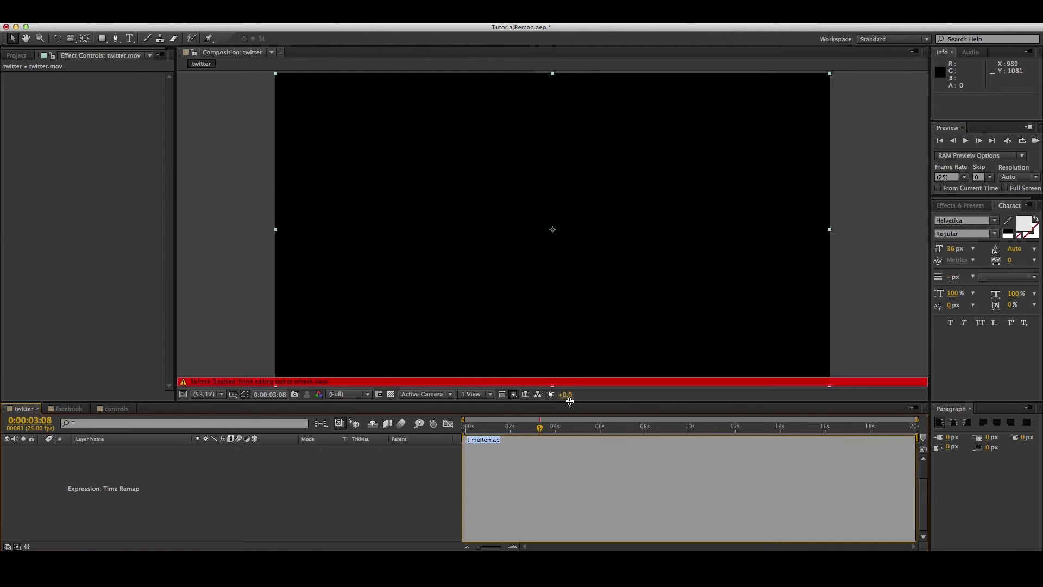
left_click_drag(570, 401, 570, 287)
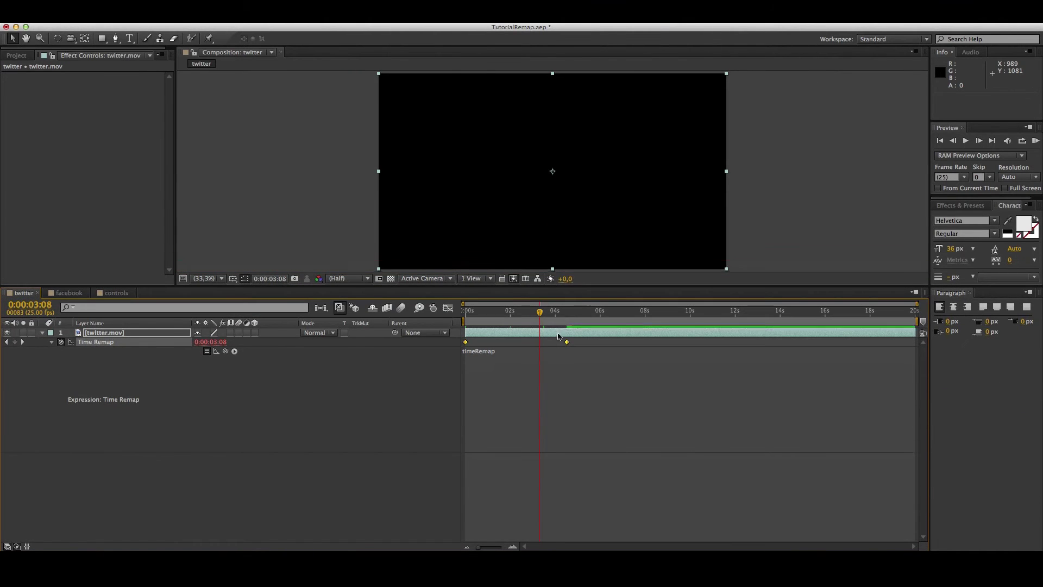
left_click(538, 375)
left_click(538, 375)
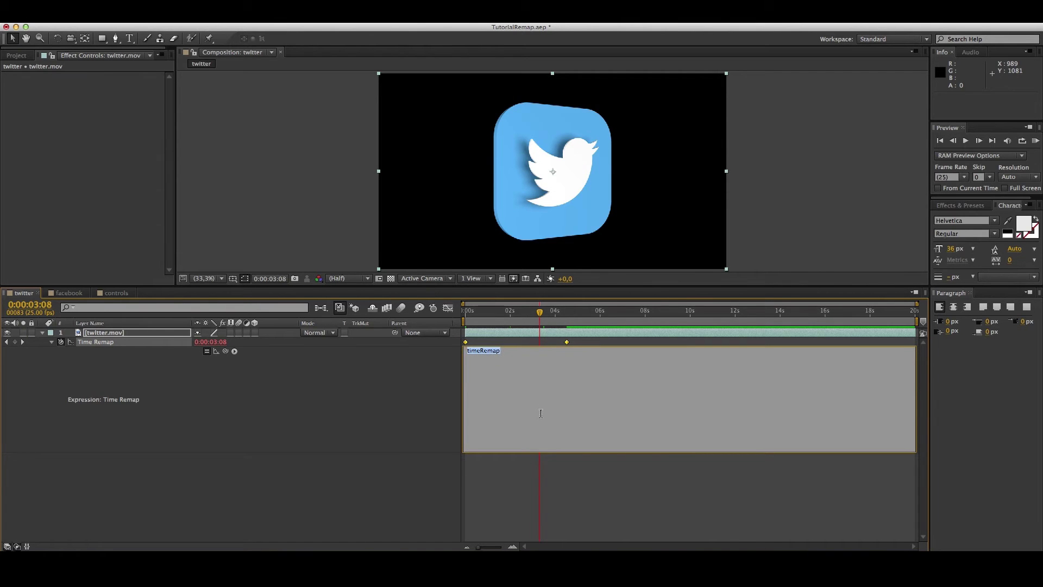
left_click_drag(540, 452, 537, 517)
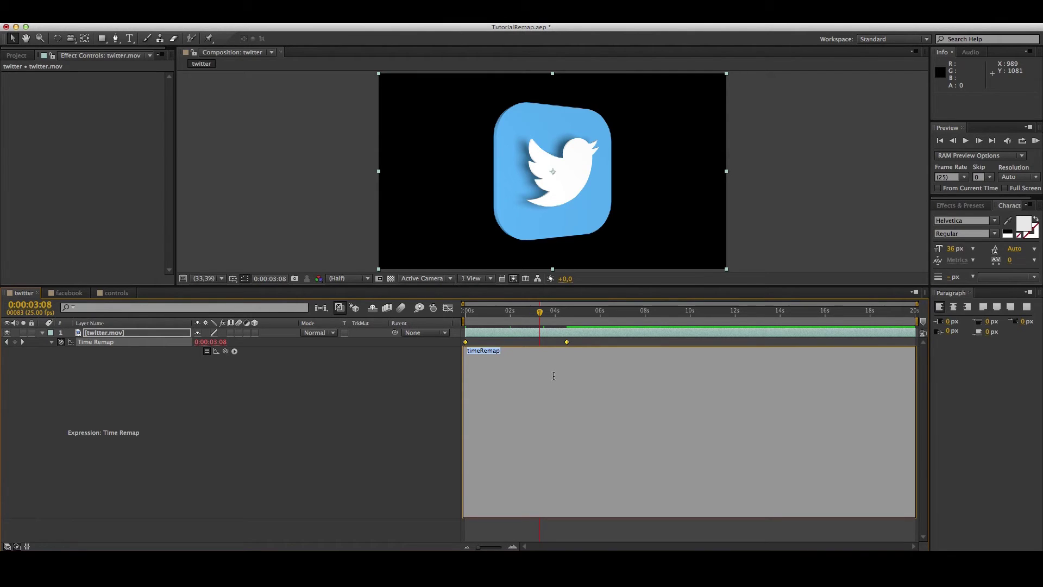
- Write the first expression line: var fps = 1/ thisComp.frameDuration;
type("fps ")
type("= 1/ thisComp.")
type("frameDuration;")
key("Up")
type("var")
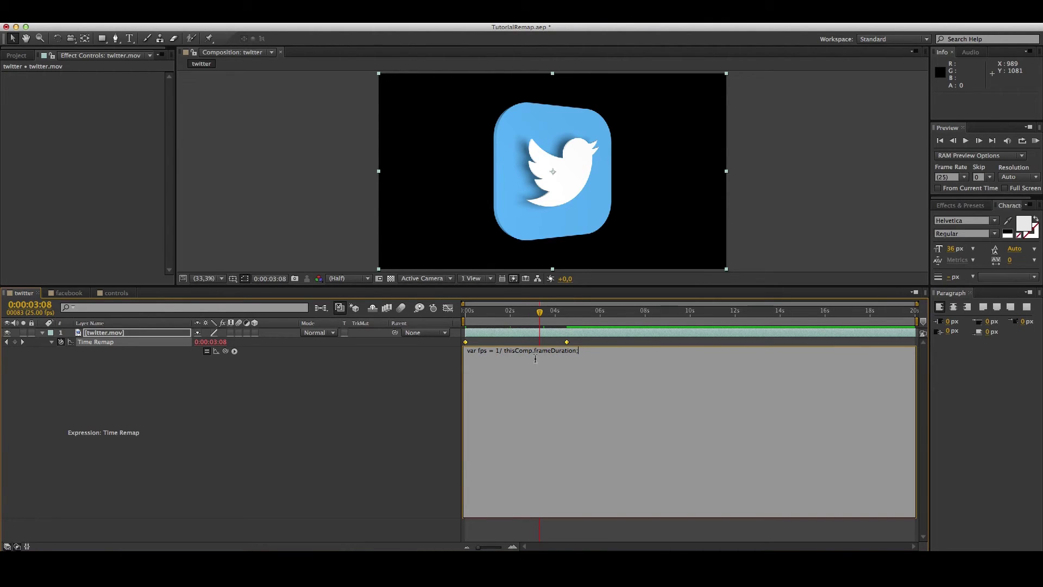
left_click(542, 401)
- Add the line var lt = comp("controls").layer("controls").effect("logo-total")(1)*fps
type("lt")
type(" =")
type(" comp(")
type("\"")
type("controls\").")
type("layer(\"controls\").effect(\"")
type("logo-total")
type("\")(1")
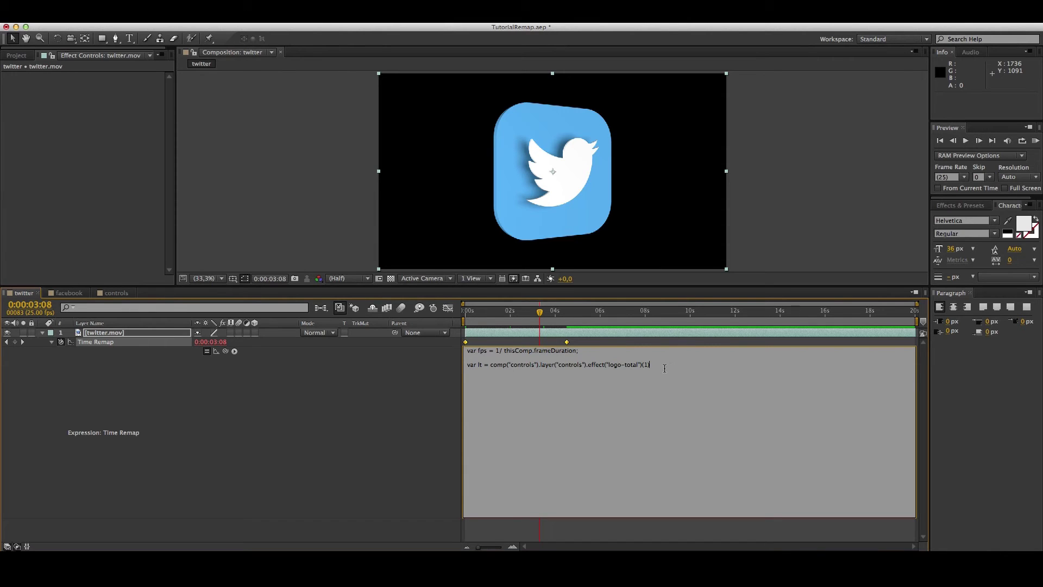
type("fps;")
- Duplicate the lt line as an li variable reading the logo-in slider
left_click_drag(669, 365, 461, 364)
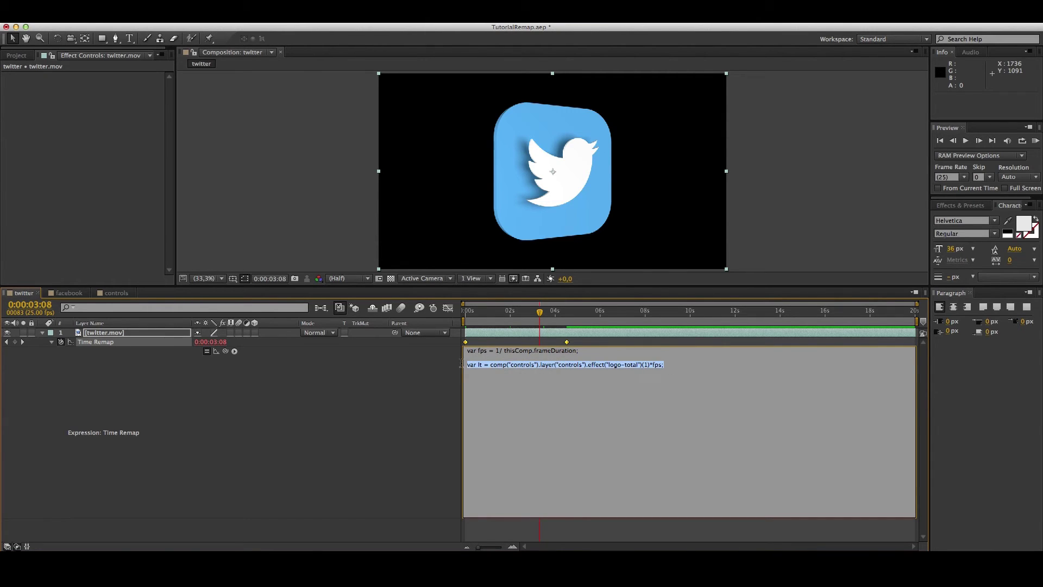
key("ctrl+c")
left_click(674, 365)
key("Return")
key("ctrl+v")
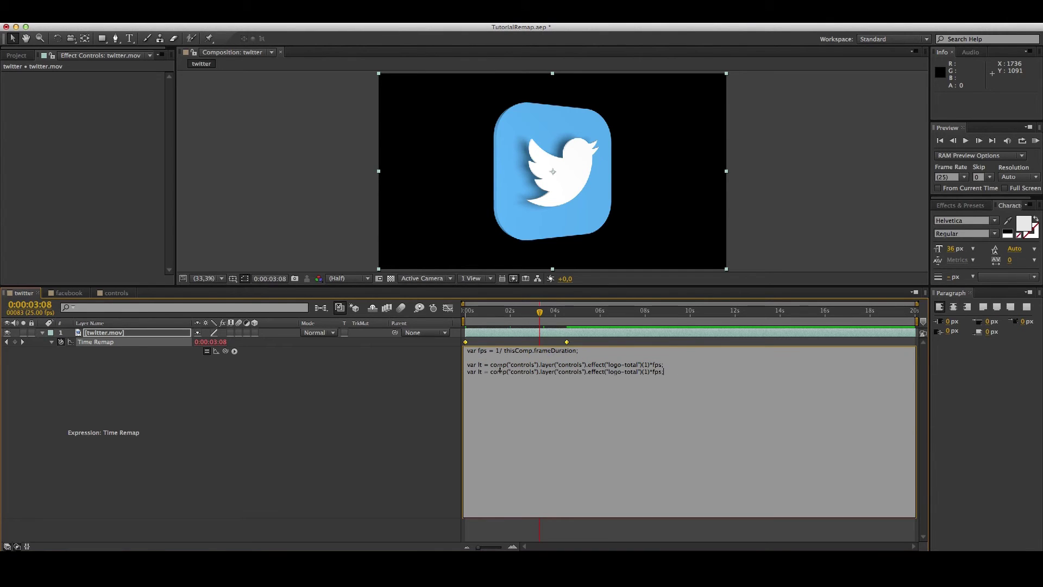
left_click(479, 373)
key("Delete")
type("i")
left_click_drag(623, 372, 637, 371)
type("in")
- Paste another copy as an lo variable reading the logo-out slider
key("cmd+v")
left_click(484, 379)
key("BackSpace")
type("o")
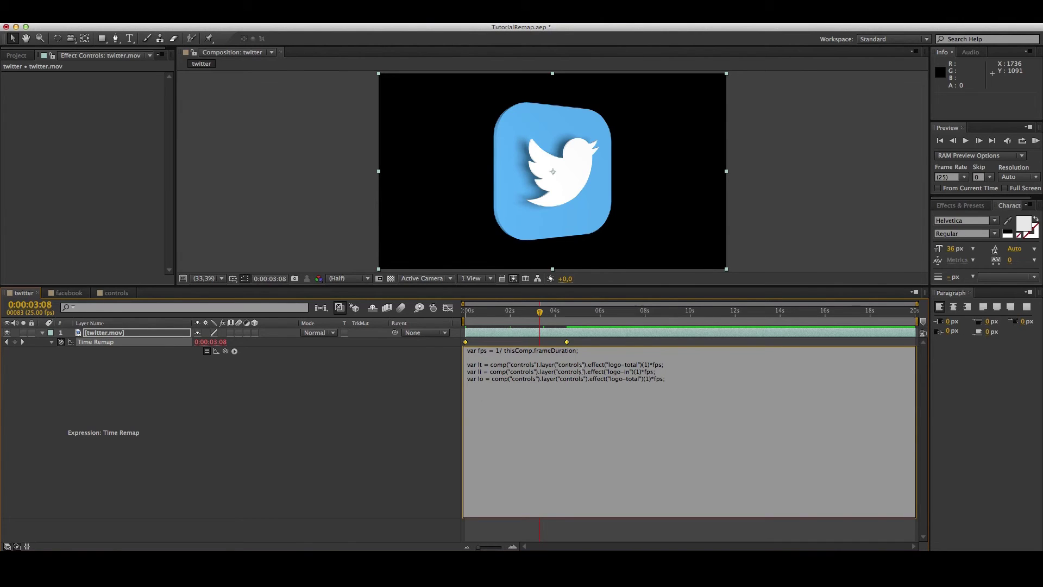
left_click_drag(626, 379, 637, 380)
type("out")
- Add lines var m1 = 0 and var m2 = framesToTime(li)
type("v")
type("ar")
type(" m1")
type(" = 0;")
key("Return")
type("var m2 = f")
type("ramesToTime (")
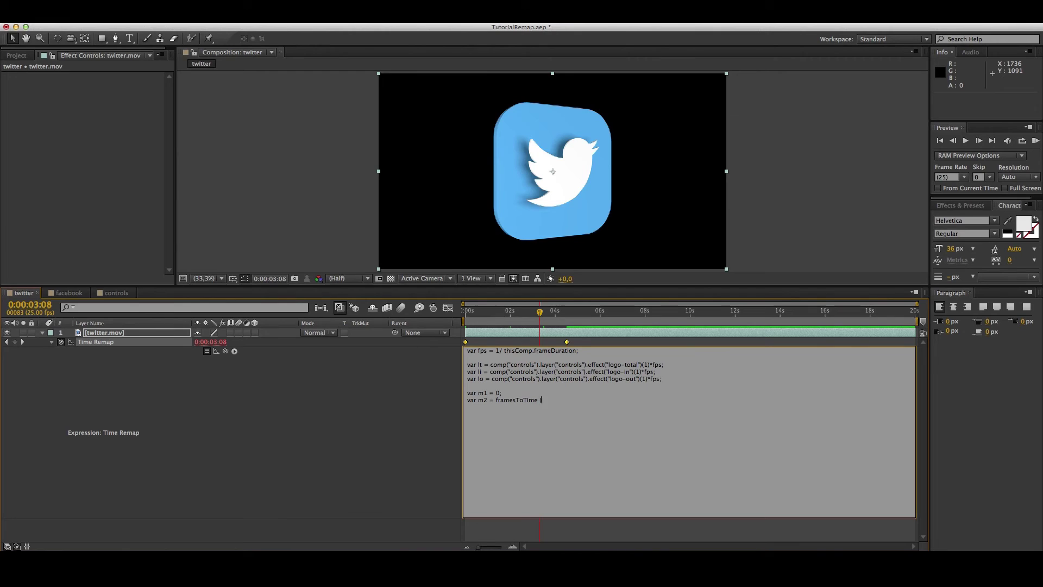
key("BackSpace")
key("BackSpace")
type("(li)")
- Duplicate the m2 line as m3, changing its argument to lt - to
triple_click(559, 399)
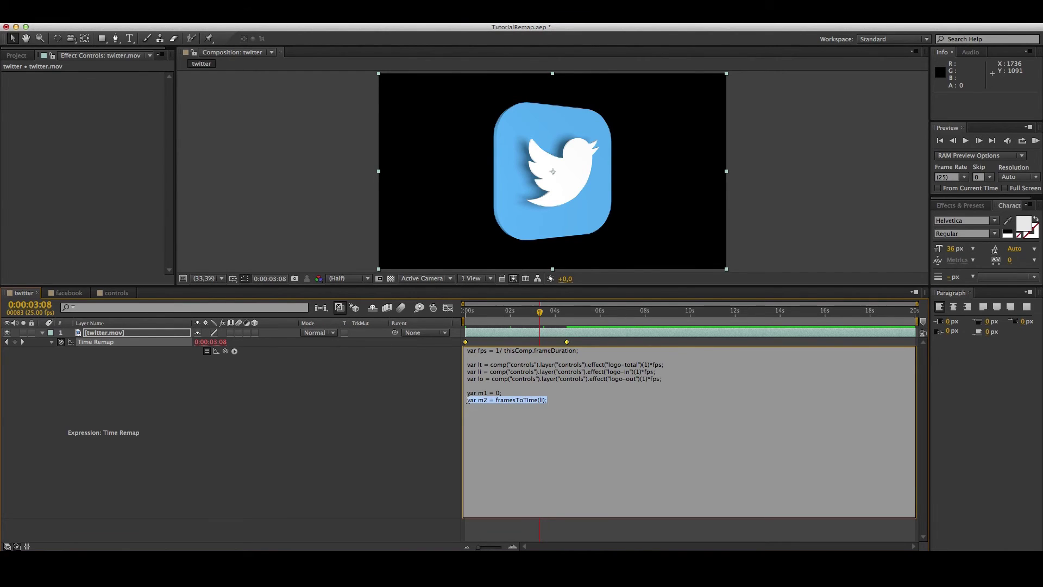
left_click(564, 402)
key("Return")
key("super+v")
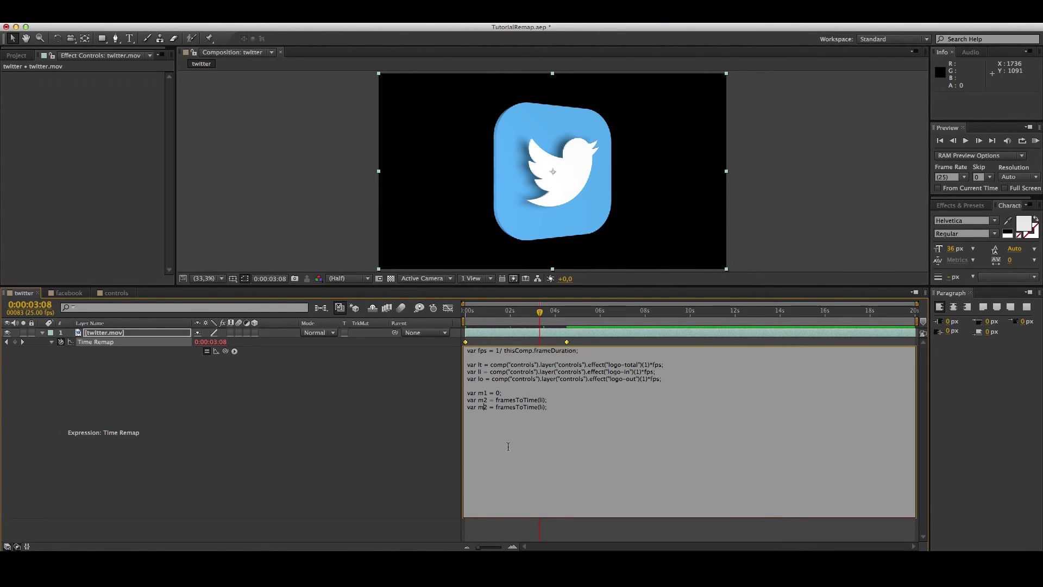
left_click(487, 407)
key("BackSpace")
type("3")
left_click(544, 407)
type("- to")
left_click(480, 378)
- Add var m4 = framesToTime(lt); then start var k1 = 0 and k2
key("Return")
type("var m4 = framesToTi")
type("me(lt)")
type(";")
mouse_move(566, 344)
type("= 0; var k2 = ")
type("Fr")
- Set k2, k3 and k4 to framesToTime of frames 50, 87 and 112
key("BackSpace")
key("BackSpace")
type("framesToTime(5")
type("0); ")
type("var")
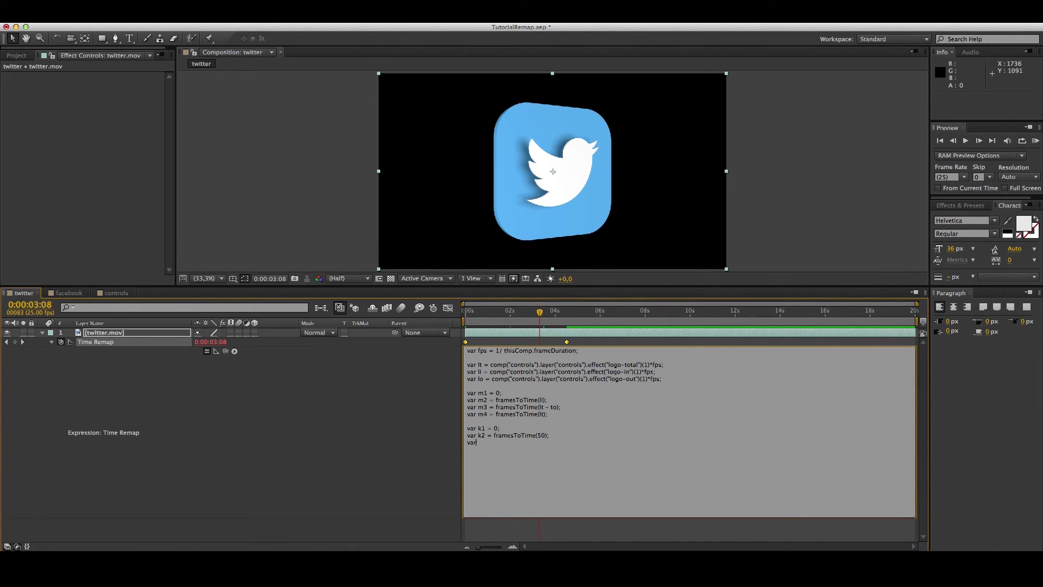
type(" k3 = framesToTime")
type(" (87);")
key("Return")
type("var k")
type("4 = ")
type("framesToTime(112")
- Write the first branch: if (time < m2) return linear(time, m1, m2, k1, k2)
type("(tim")
type("e < ")
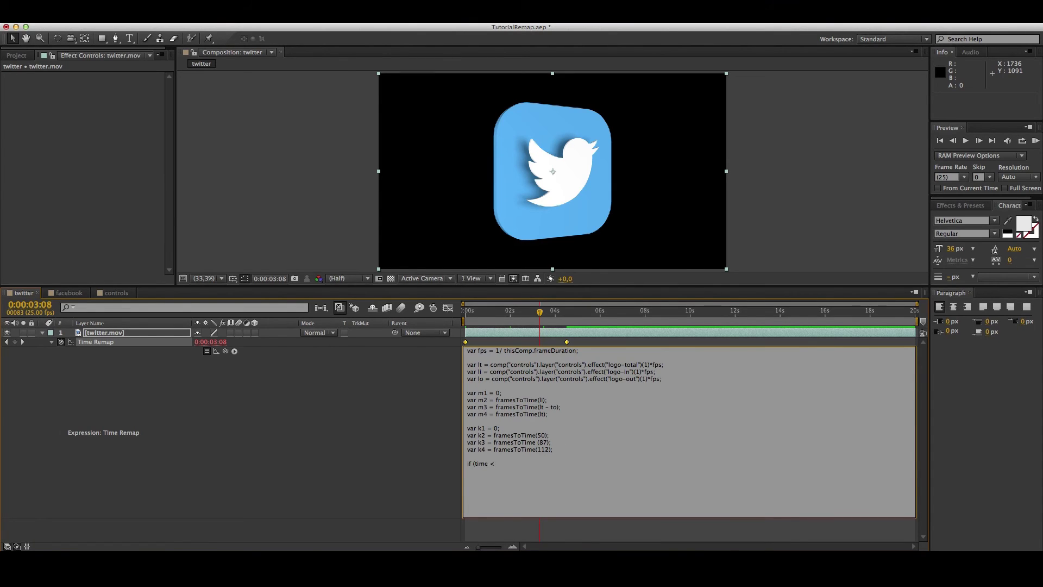
type("m2) {")
key("Return")
type("linear (time, ")
type("m1, m")
type("2,")
type(" k1, k2")
type(");")
- Add the missing semicolon to the m2 line and start else if (time < m3)
left_click(547, 400)
type(";")
type("else")
type(" if (time < ")
type("m3) {")
- Copy the first linear line into the else-if branch as linear(time, m2, m3, k2, k3)
left_click_drag(553, 470, 462, 469)
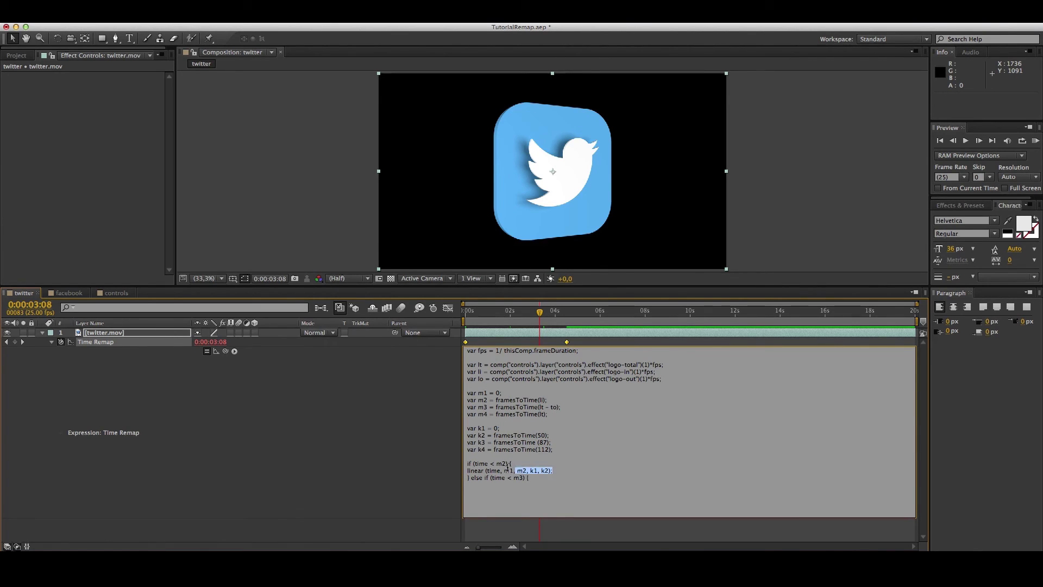
left_click_drag(551, 471, 583, 480)
key("ctrl+c")
left_click(524, 488)
key("Return")
key("ctrl+v")
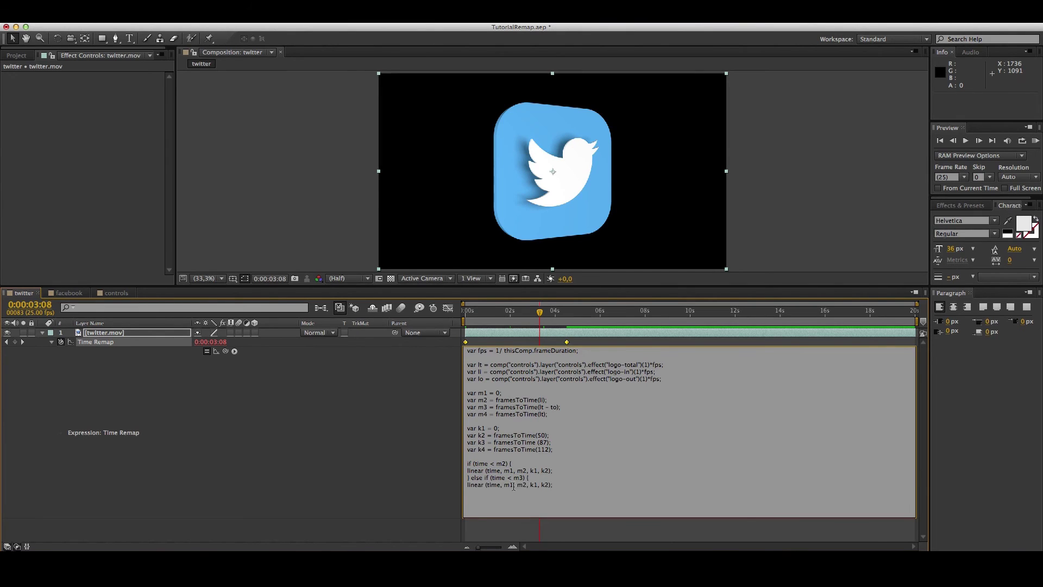
key("BackSpace")
double_click(510, 484)
type("m2")
- Paste it into the else branch as linear(time, m3, m4, k3, k4)
triple_click(470, 484)
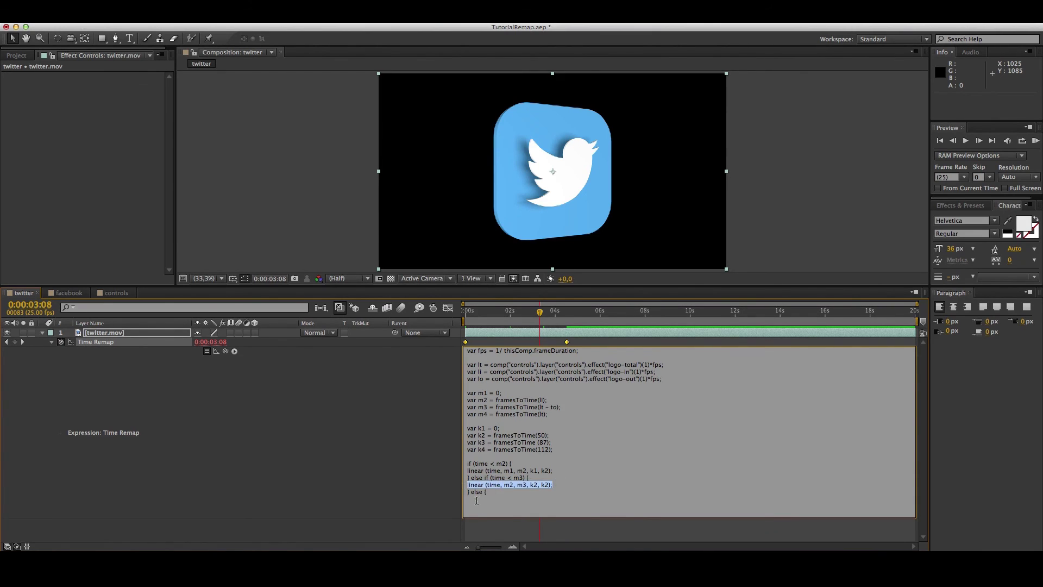
key("ctrl+c")
left_click(476, 501)
key("ctrl+v")
key("BackSpace")
type("3")
left_click(526, 499)
key("BackSpace")
type("4")
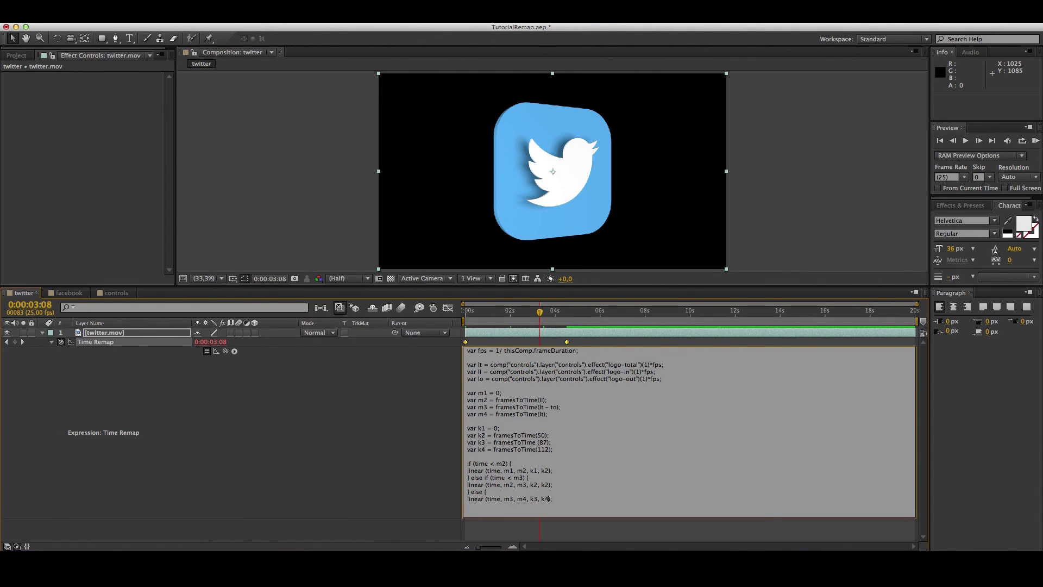
key("Return")
- Close the expression with a final brace, apply it, and dismiss the undefined 'to' warning
type("}")
left_click(384, 459)
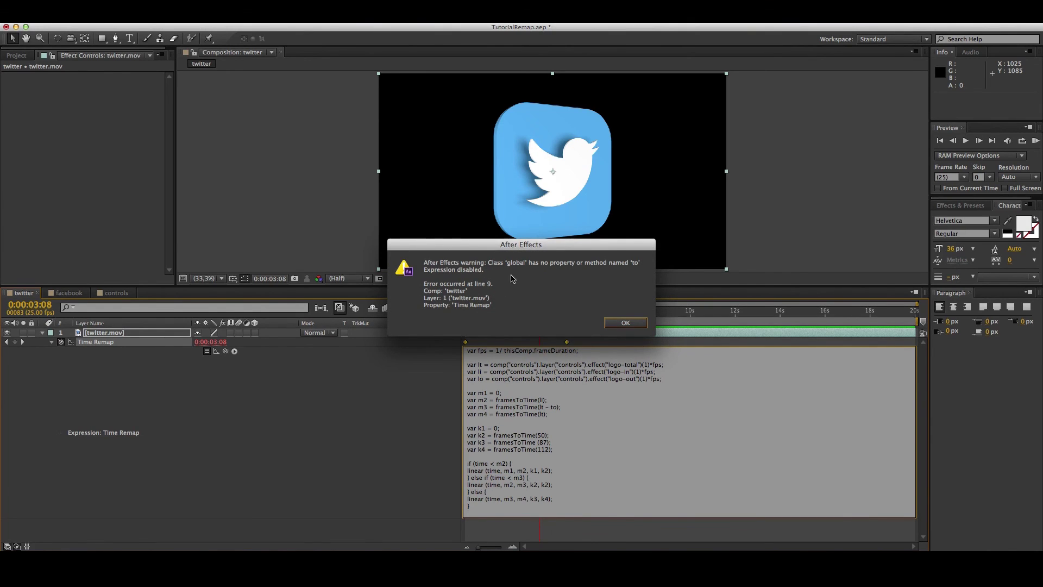
left_click(617, 323)
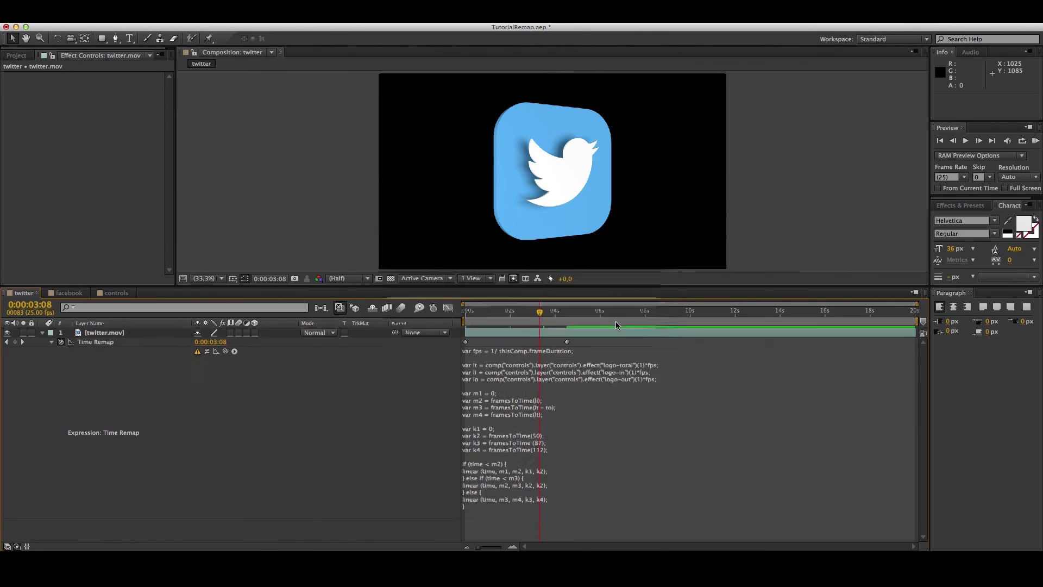
- Correct the m3 line to framesToTime(lt - lo) and reapply the expression
left_click(551, 412)
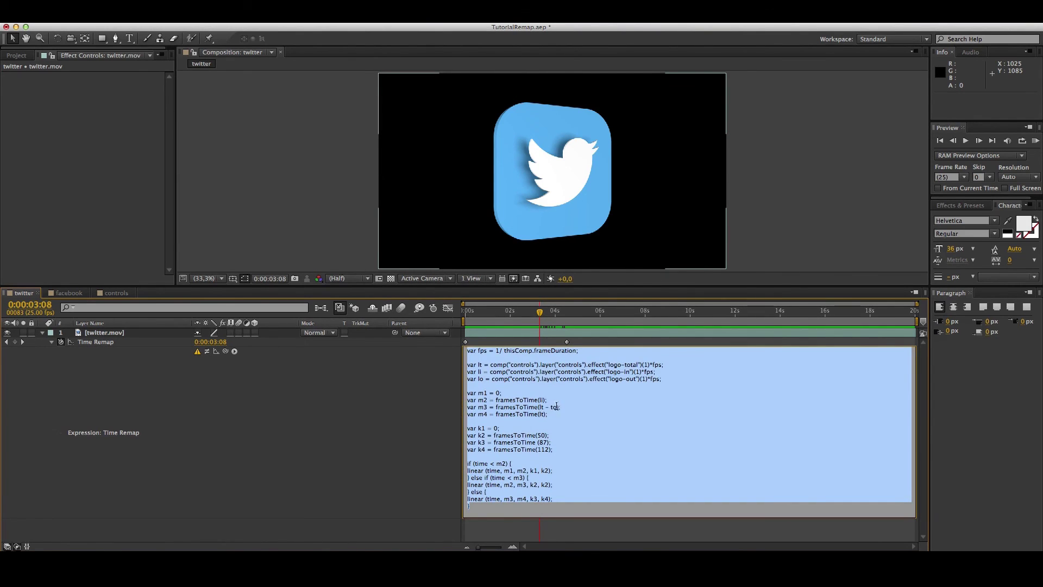
left_click(554, 407)
key("BackSpace")
type("l")
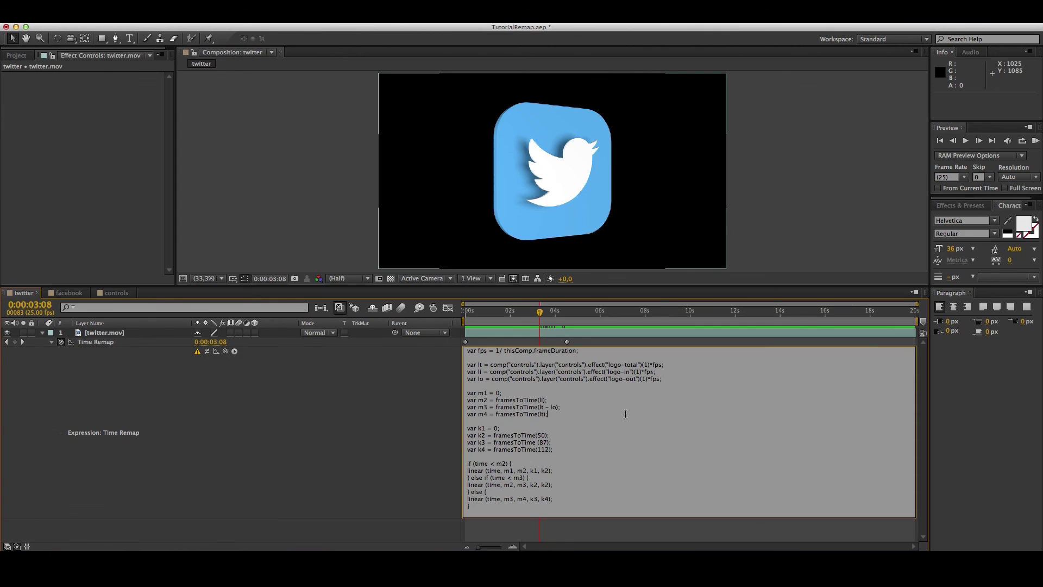
left_click(430, 420)
- RAM-preview the twitter comp, then park the playhead at 0:00:06:02 after the logo exits
left_click_drag(540, 313, 527, 315)
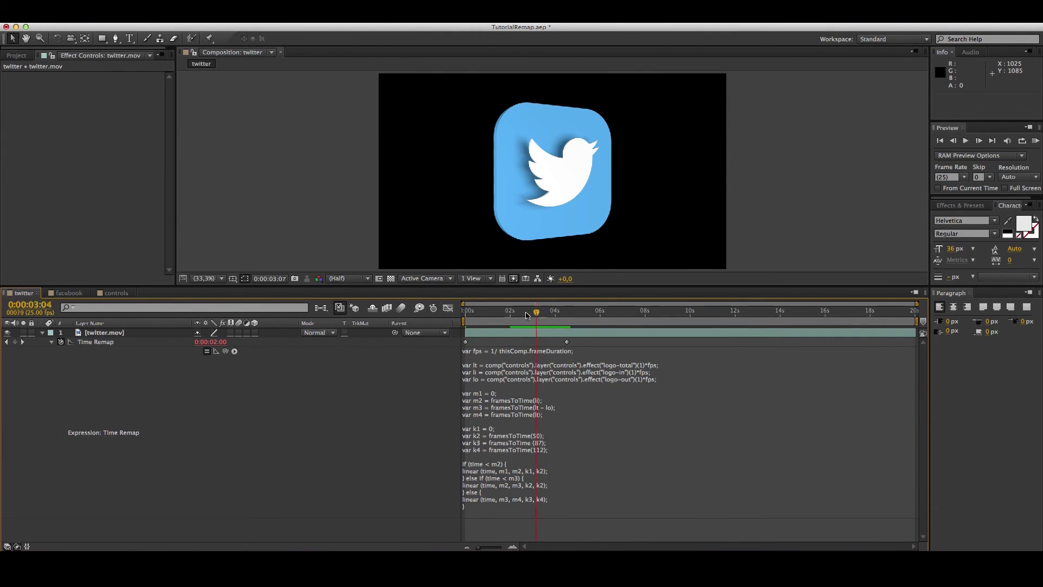
key("KP_0")
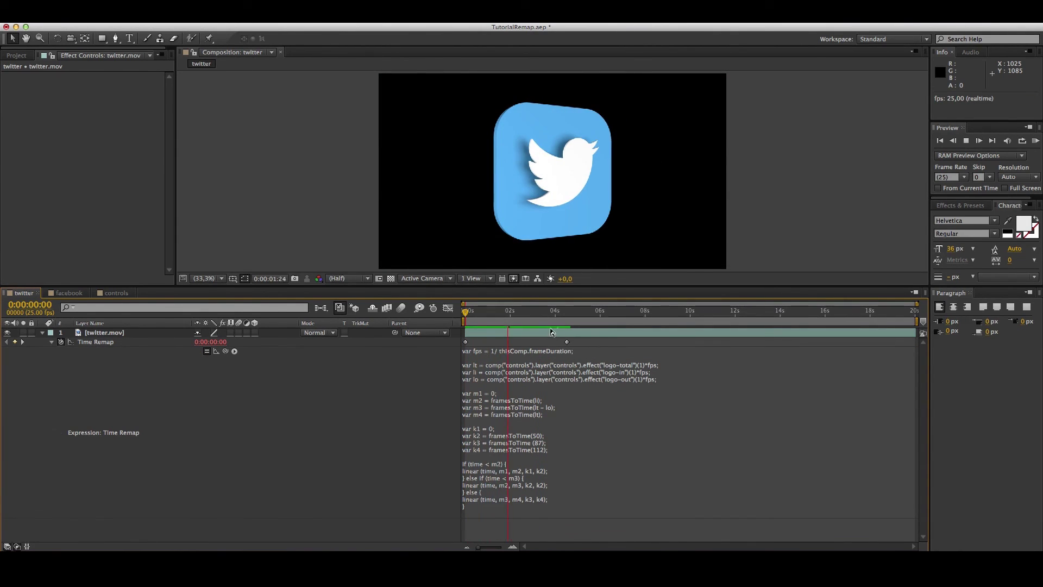
key("space")
key("space")
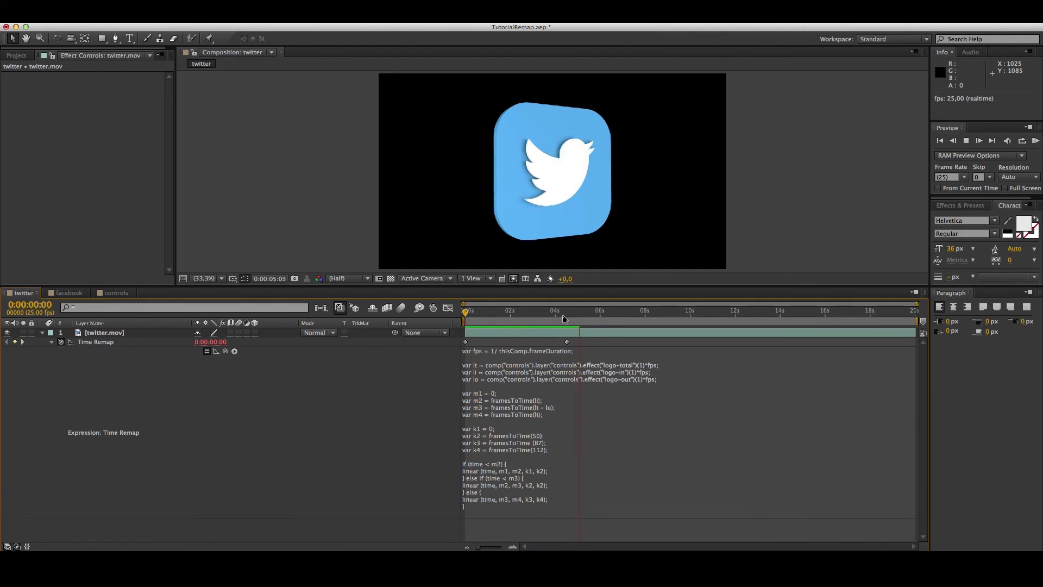
left_click(601, 314)
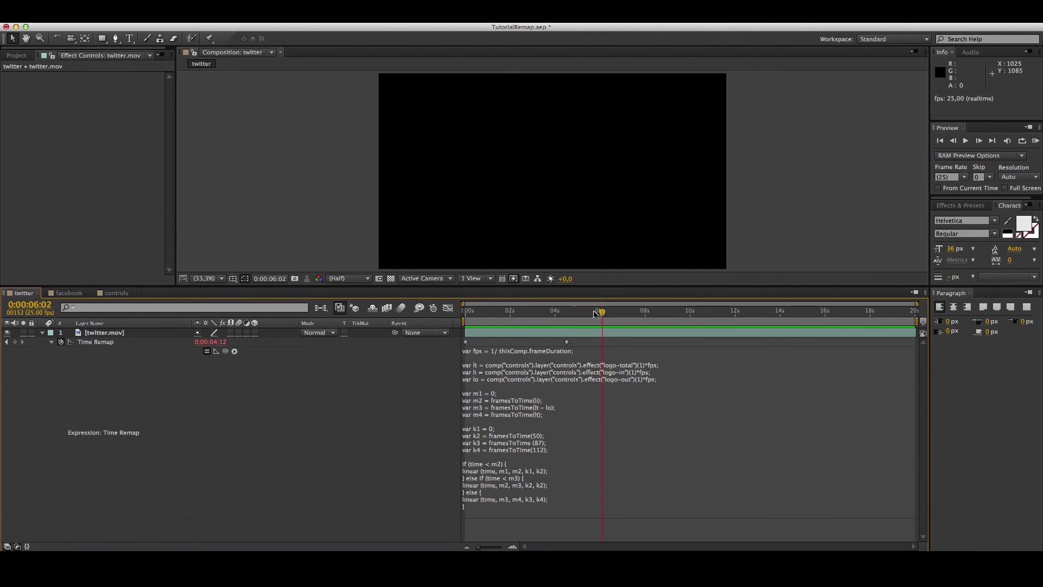
- Lock the controls layer's Effect Controls (logo-total 6, logo-in 2, logo-out 1,30) and return to twitter
left_click(111, 294)
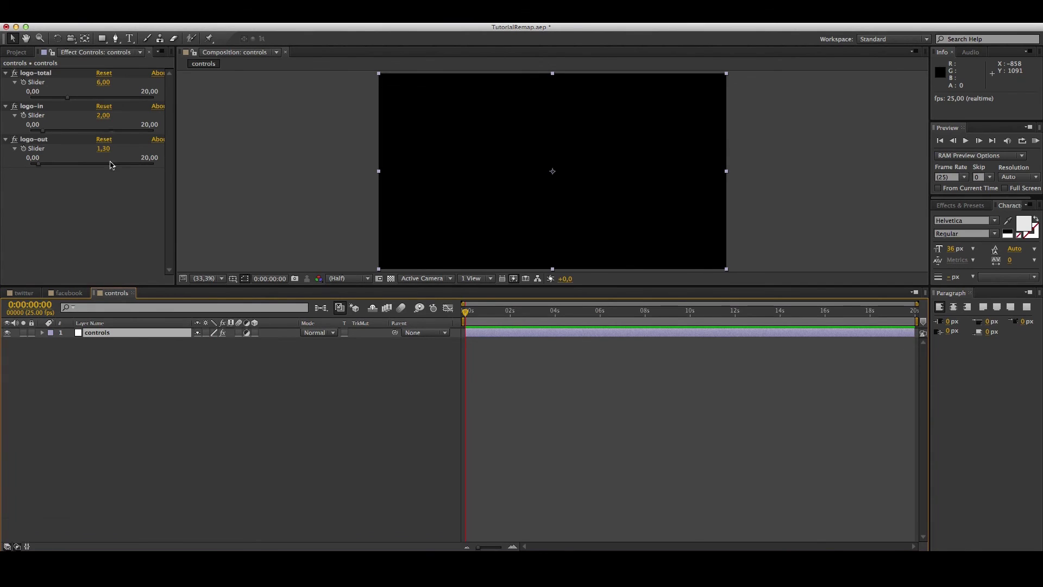
left_click(51, 55)
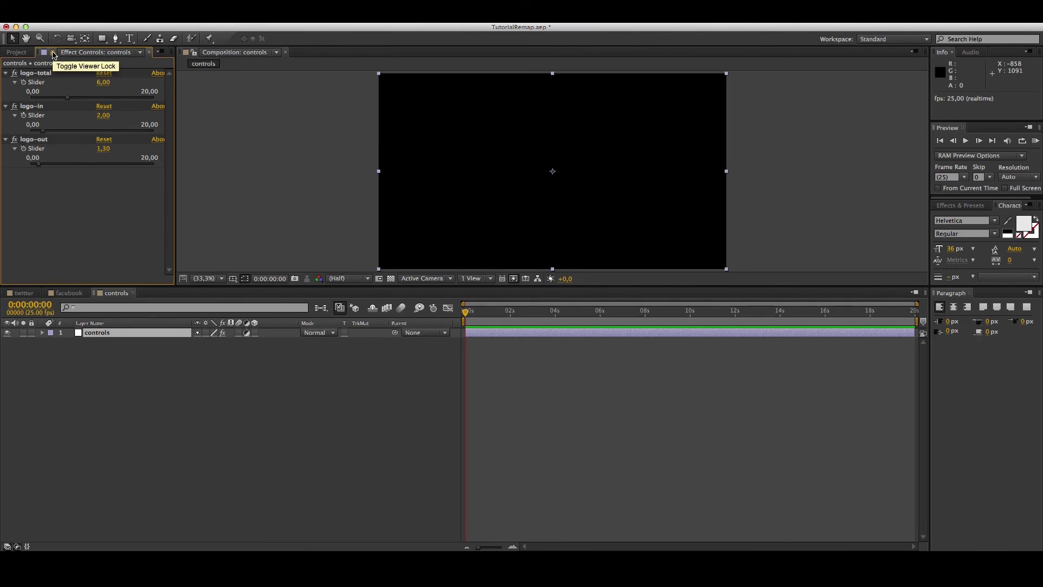
left_click(26, 293)
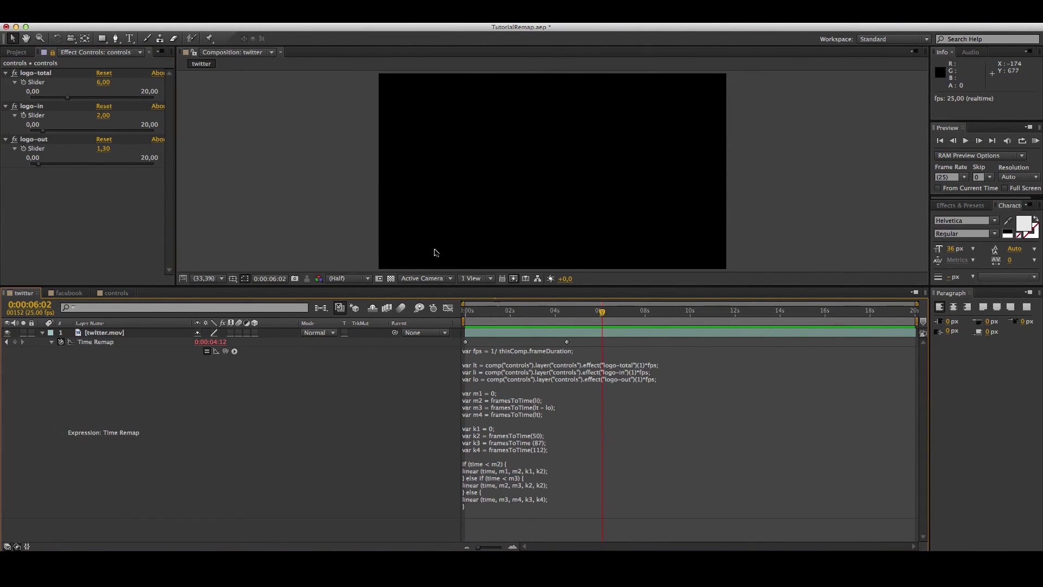
- Set logo-total to 8 and scrub the twitter timeline to check the longer hold
mouse_move(604, 315)
left_mouse_down()
mouse_move(510, 314)
mouse_move(573, 314)
left_mouse_up()
left_click(103, 82)
type("8")
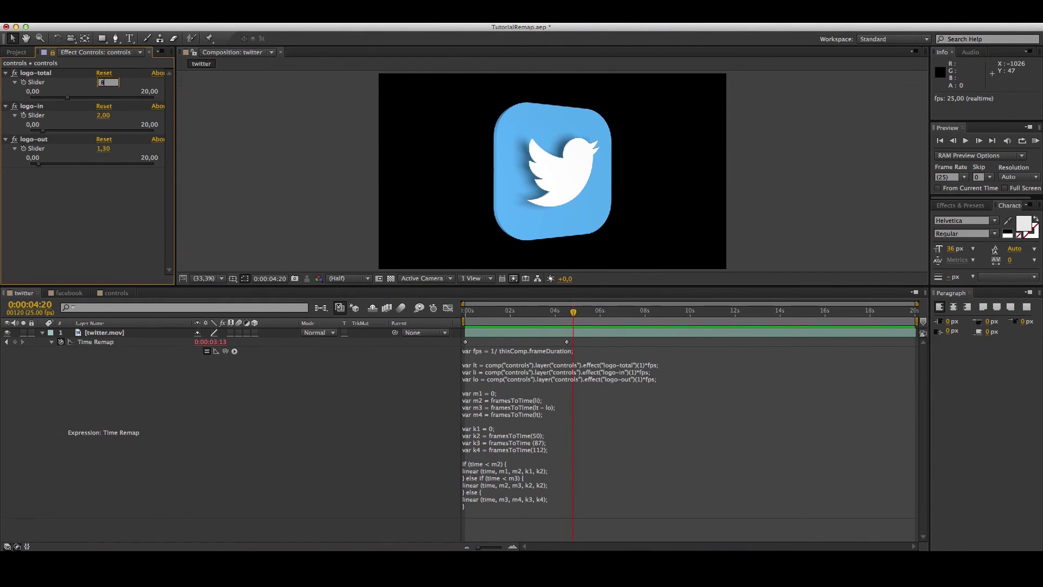
key("Return")
left_click(122, 205)
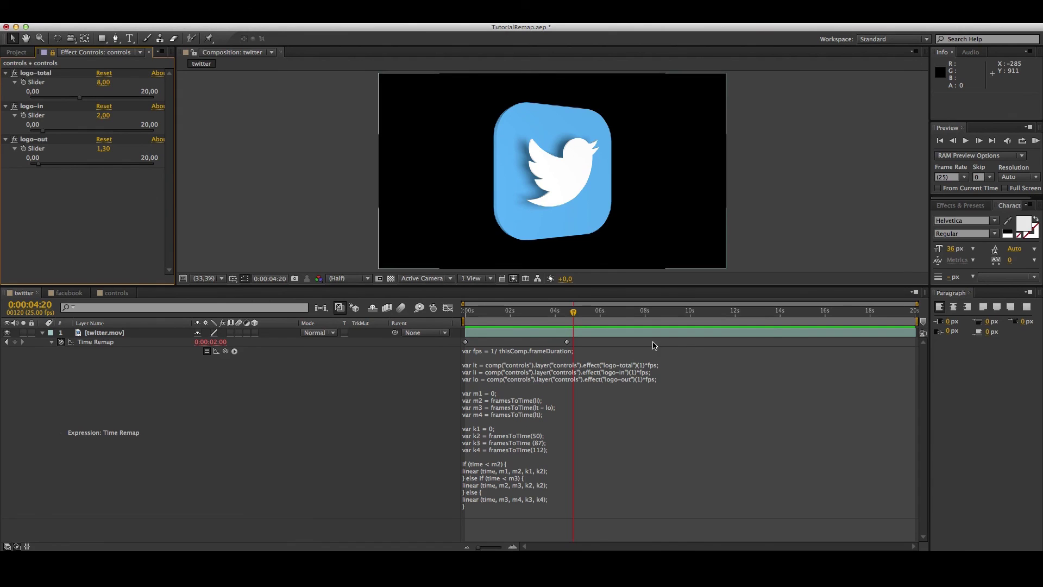
left_click_drag(574, 313, 644, 318)
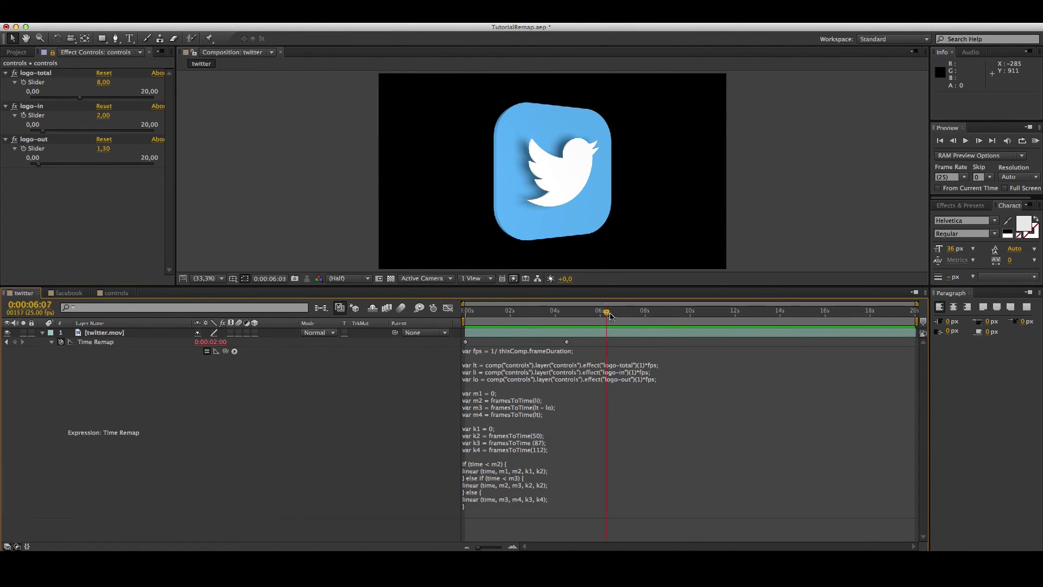
left_click_drag(643, 318, 504, 318)
- Set logo-in to 1 and scrub through the intro to check its timing
left_click(103, 116)
type("2")
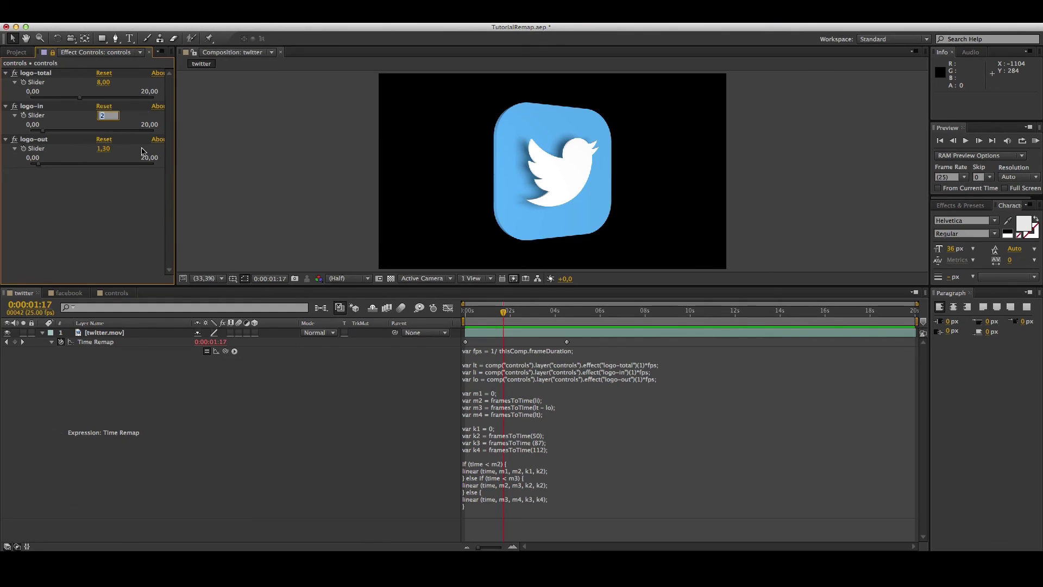
type(", m3")
key("Return")
left_click(503, 311)
left_click_drag(504, 314, 527, 315)
left_click(103, 115)
type("1")
key("Return")
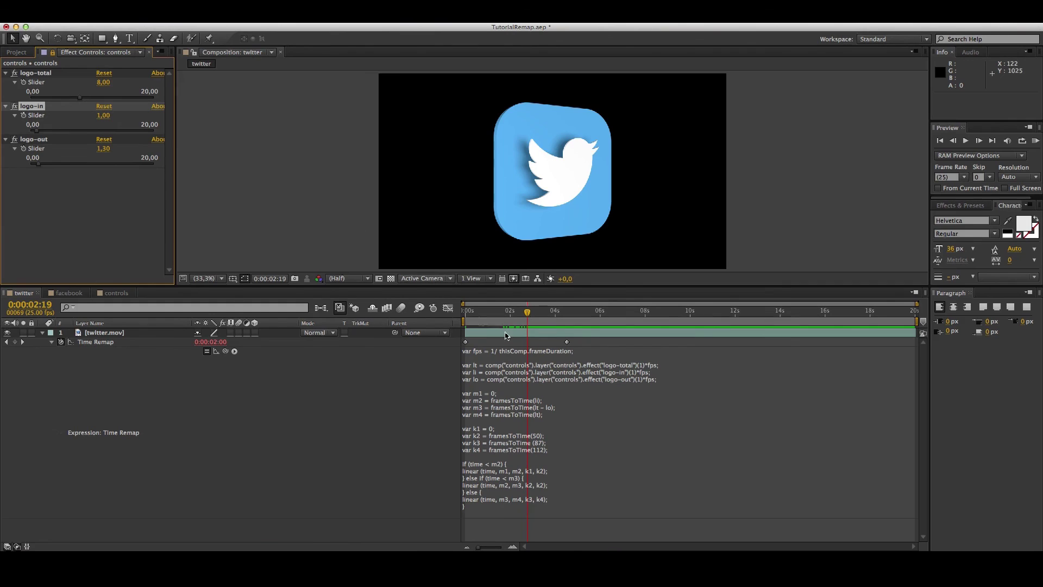
mouse_move(527, 313)
left_mouse_down()
mouse_move(471, 318)
mouse_move(597, 324)
mouse_move(584, 322)
left_mouse_up()
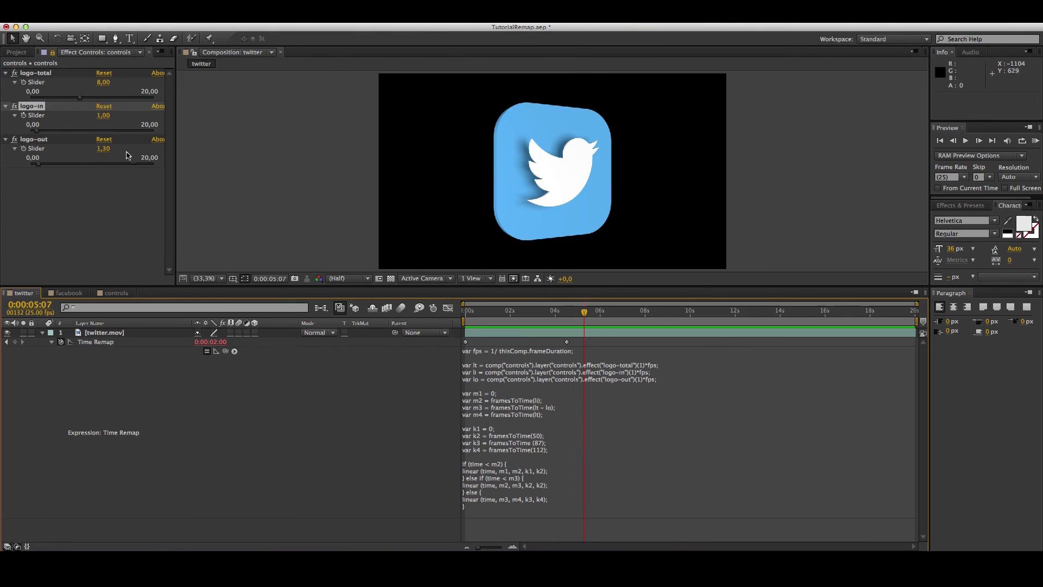
- Set logo-out to 3, check the slower exit, and select the whole Time Remap expression
left_click(102, 149)
type("3")
key("Return")
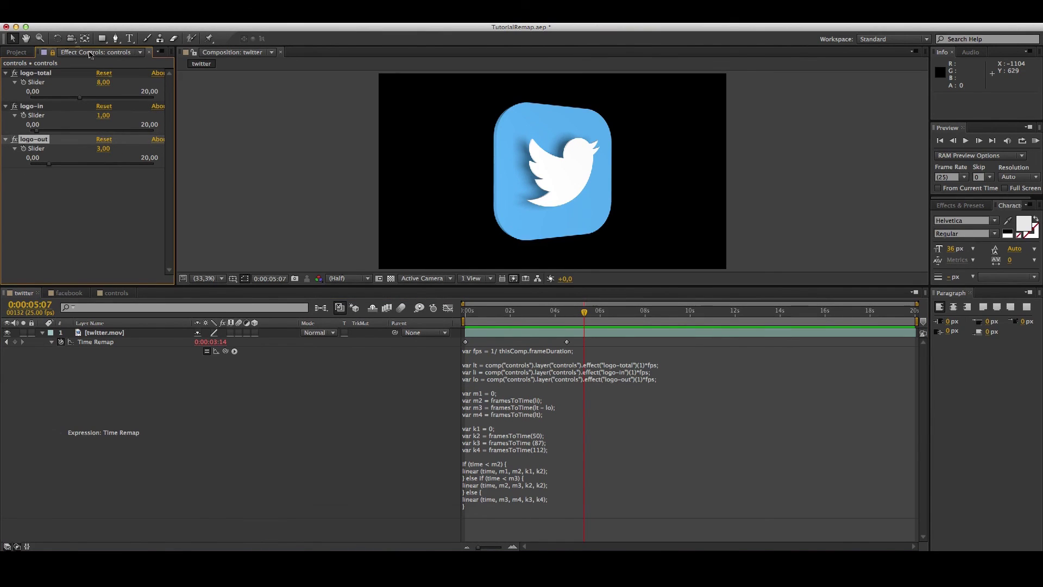
mouse_move(585, 316)
left_mouse_down()
mouse_move(646, 322)
mouse_move(555, 322)
left_mouse_up()
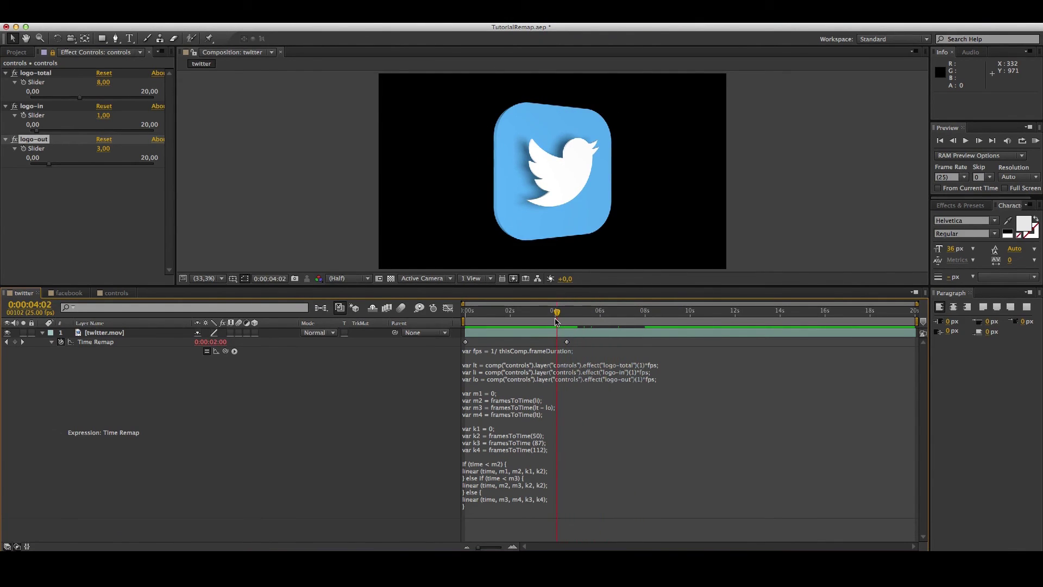
left_click(495, 383)
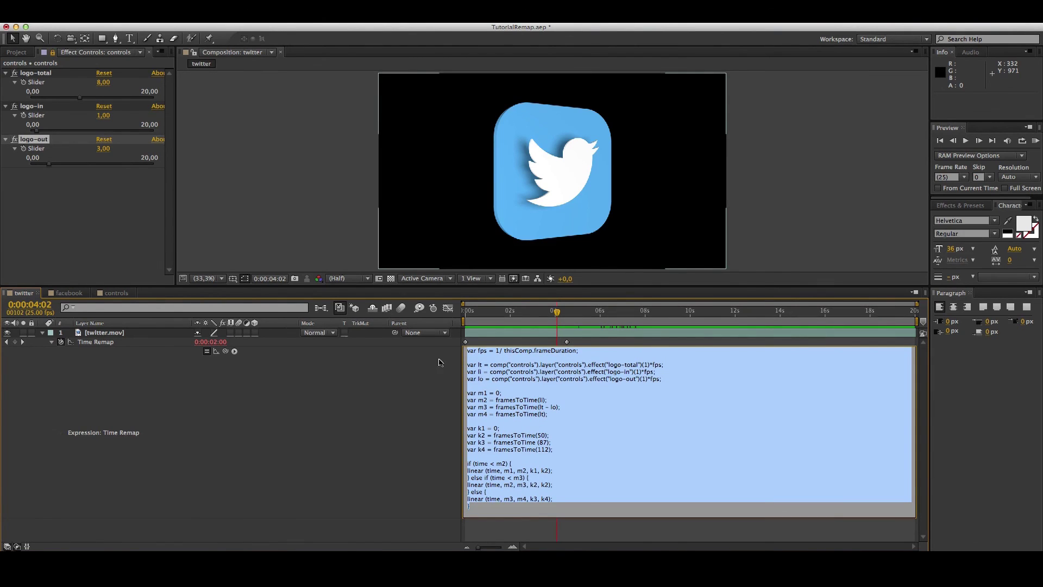
- Paste the twitter clip's Time Remap expression onto the facebook clip's Time Remap and check its timing
left_click(69, 294)
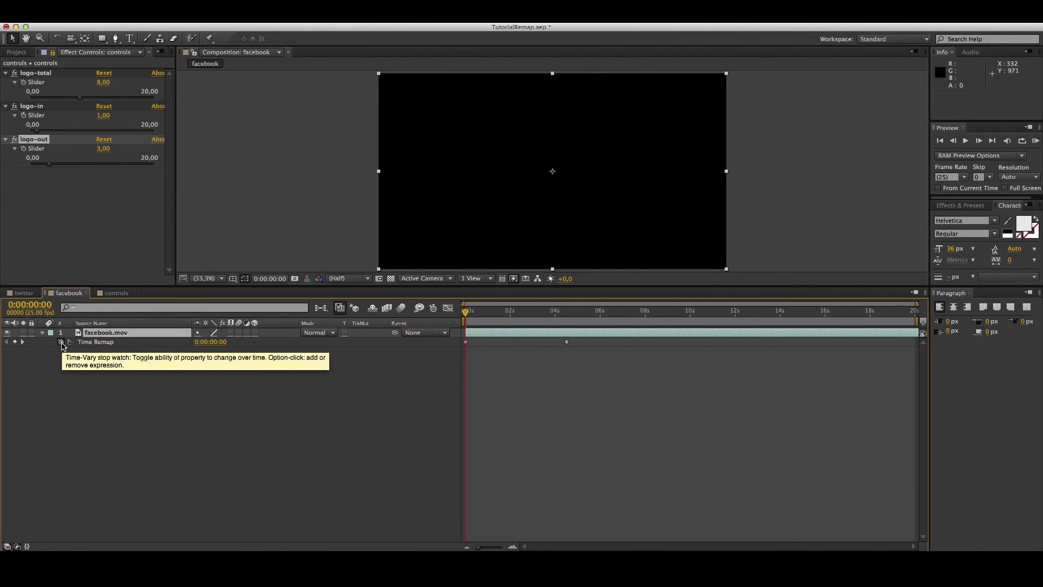
left_click(61, 342, "alt")
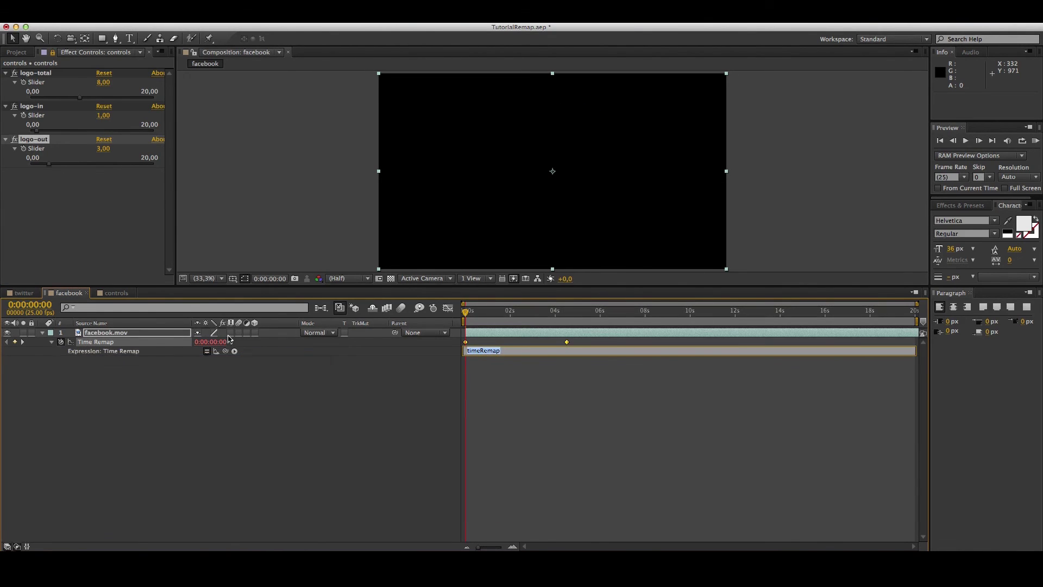
key("super+v")
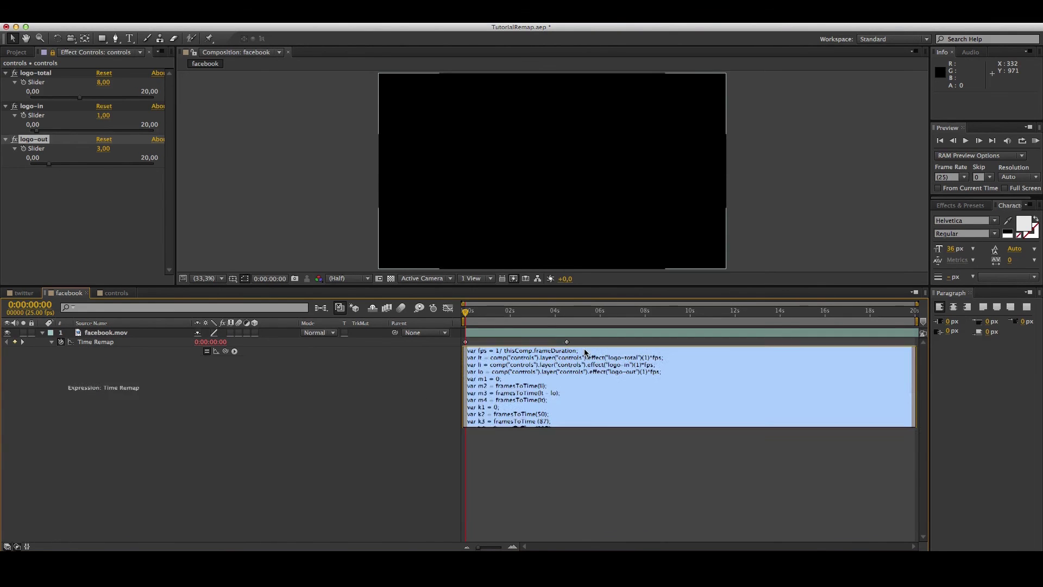
left_click(590, 426)
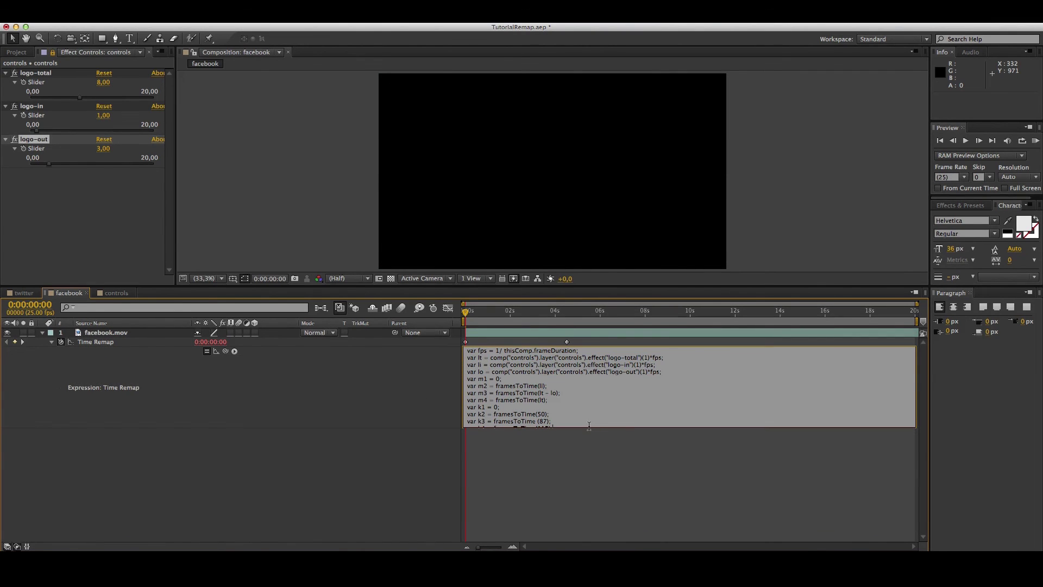
left_click(499, 314)
left_click_drag(498, 314, 566, 313)
- Set the logo-total slider to 4
left_click(103, 82)
type("4")
key("Return")
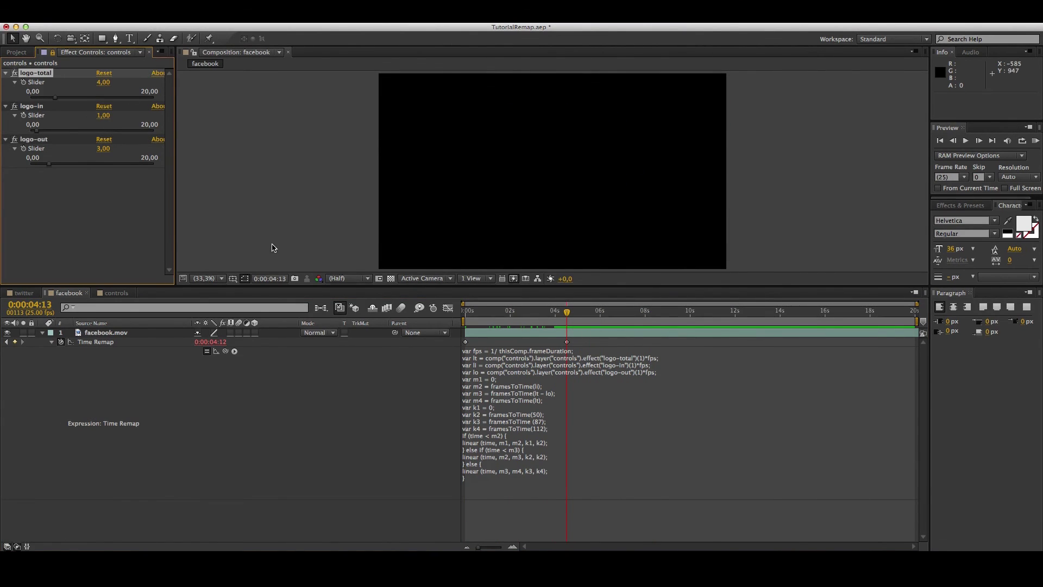
- Lower logo-out to 1, scrub the facebook clip's in and out, then reopen the twitter comp
left_click(103, 149)
type("1")
key("Return")
left_click_drag(567, 313, 518, 314)
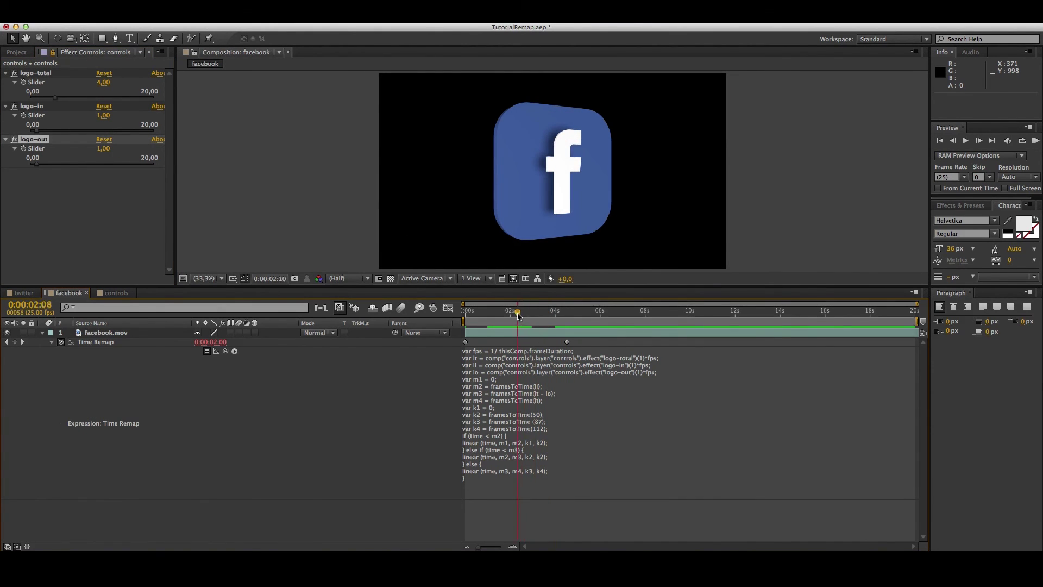
left_click_drag(517, 314, 569, 322)
left_click(24, 293)
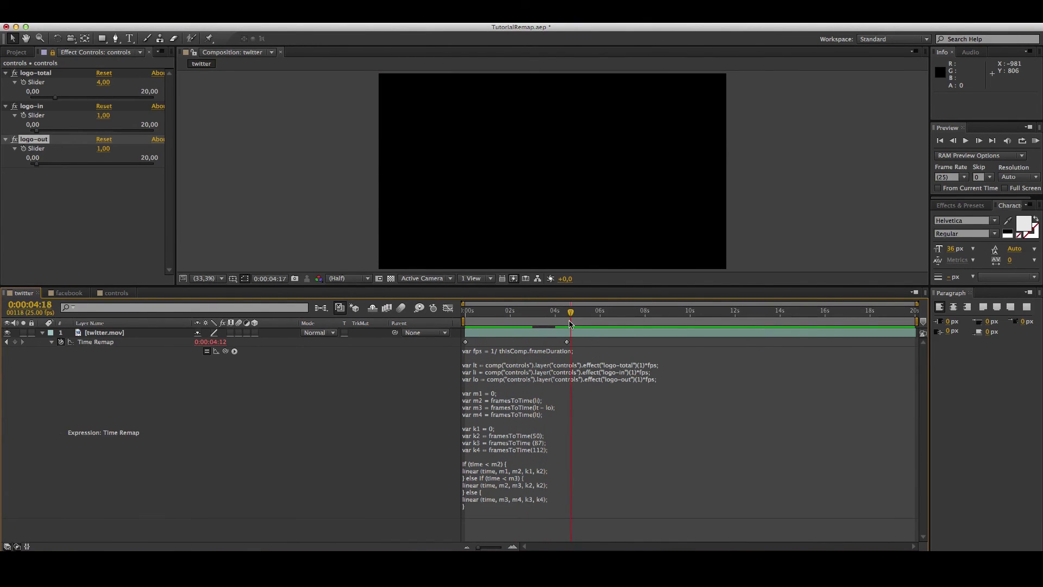